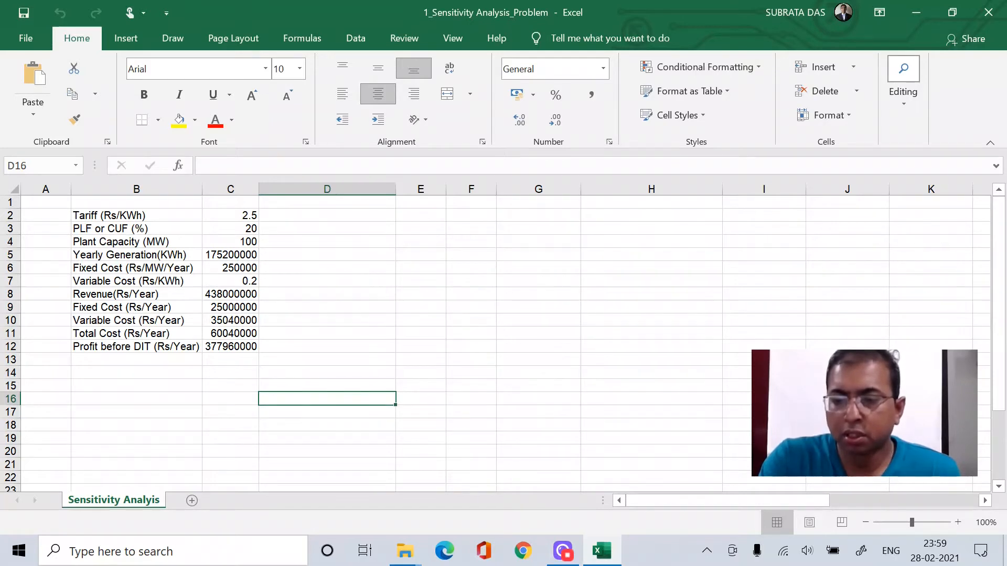
Mark the Tariff, PLF, Fixed Cost (Rs/MW/Year) and Variable Cost (Rs/KWh) values with short red pen strokes in column D.
{"action": "left_click", "coordinate": [139, 150]}
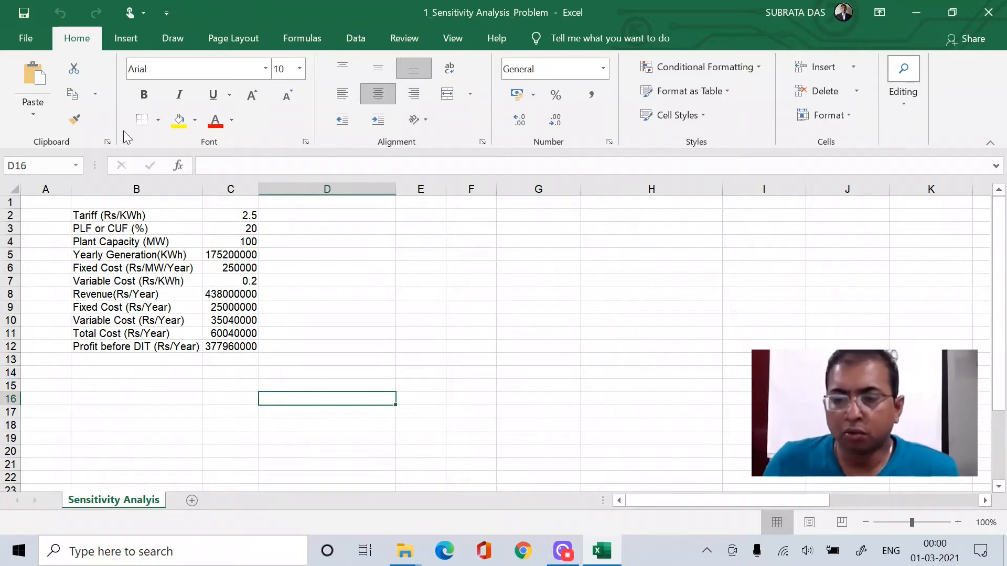
{"action": "left_click", "coordinate": [172, 37]}
{"action": "left_click", "coordinate": [256, 86]}
{"action": "left_click", "coordinate": [74, 93]}
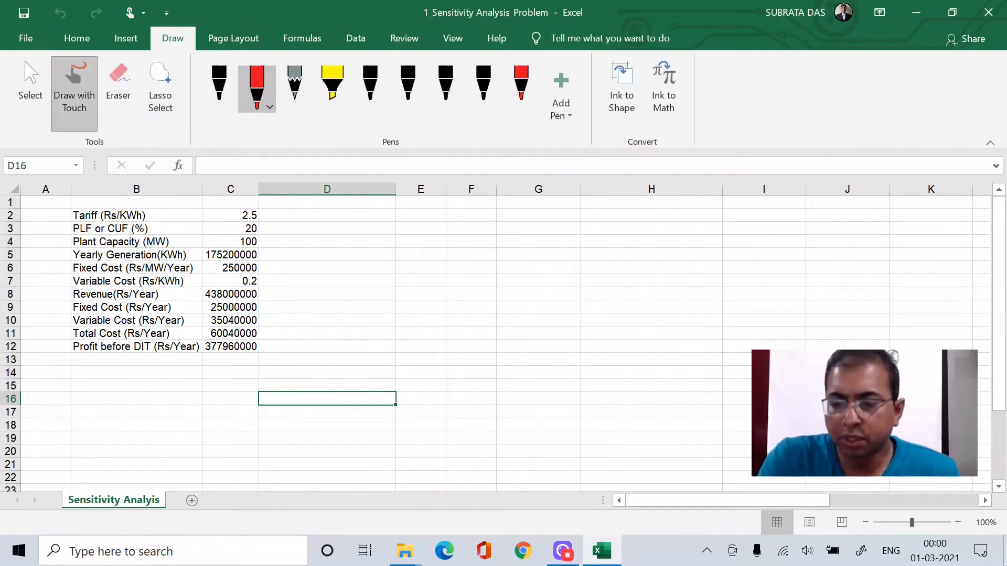
{"action": "left_click_drag", "start_coordinate": [262, 220], "coordinate": [289, 212]}
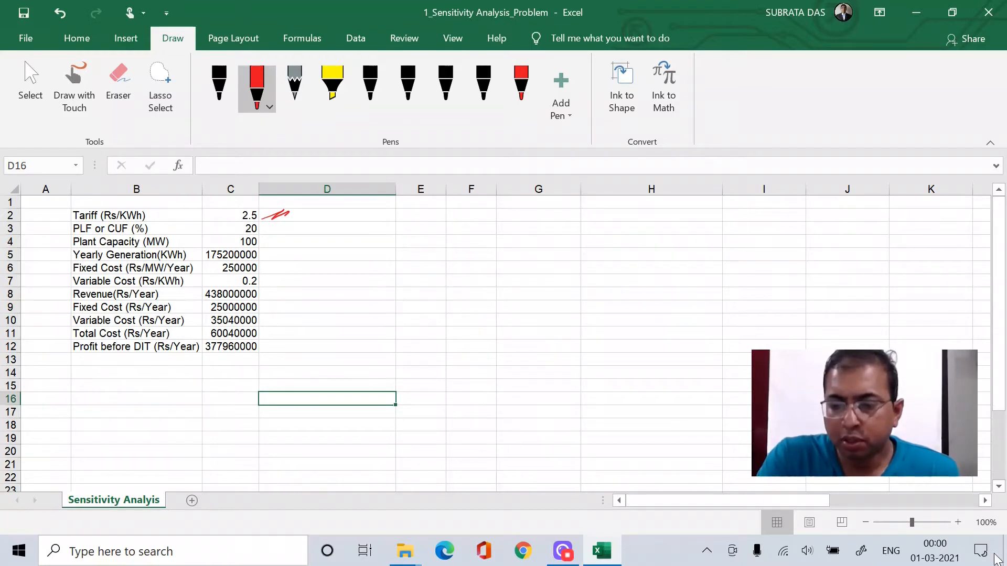
{"action": "left_click_drag", "start_coordinate": [265, 234], "coordinate": [283, 226]}
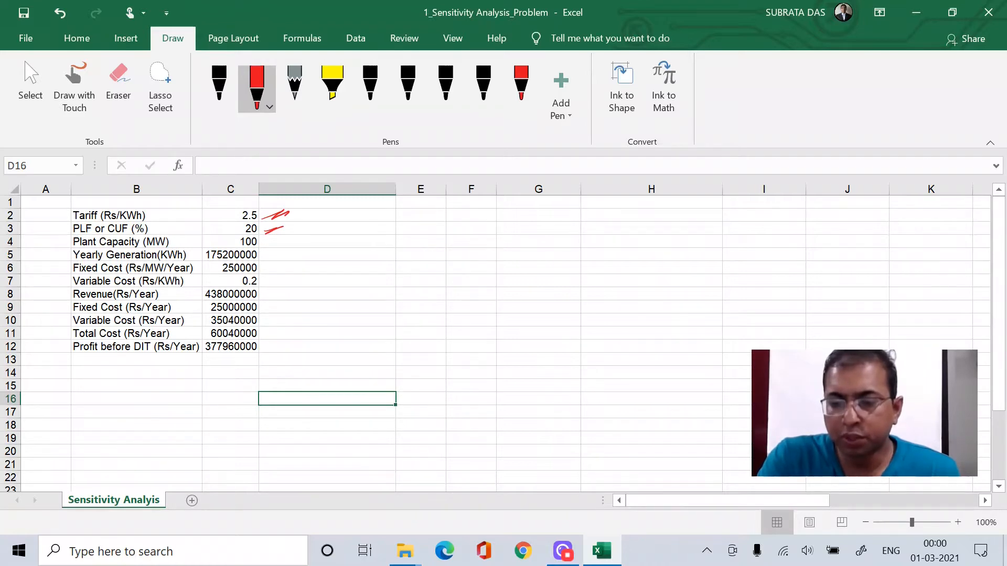
{"action": "left_click_drag", "start_coordinate": [265, 270], "coordinate": [286, 265]}
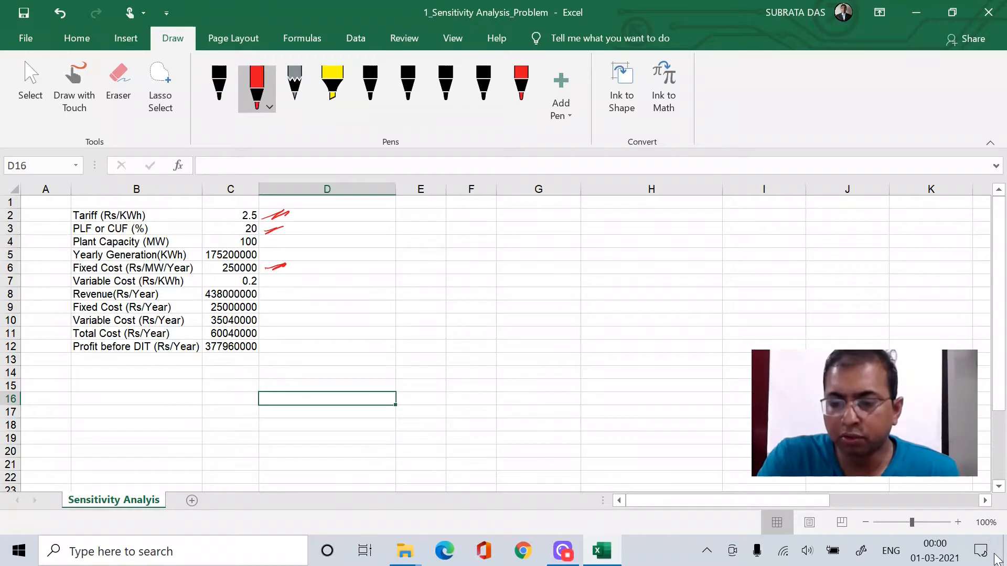
{"action": "left_click_drag", "start_coordinate": [269, 286], "coordinate": [281, 280]}
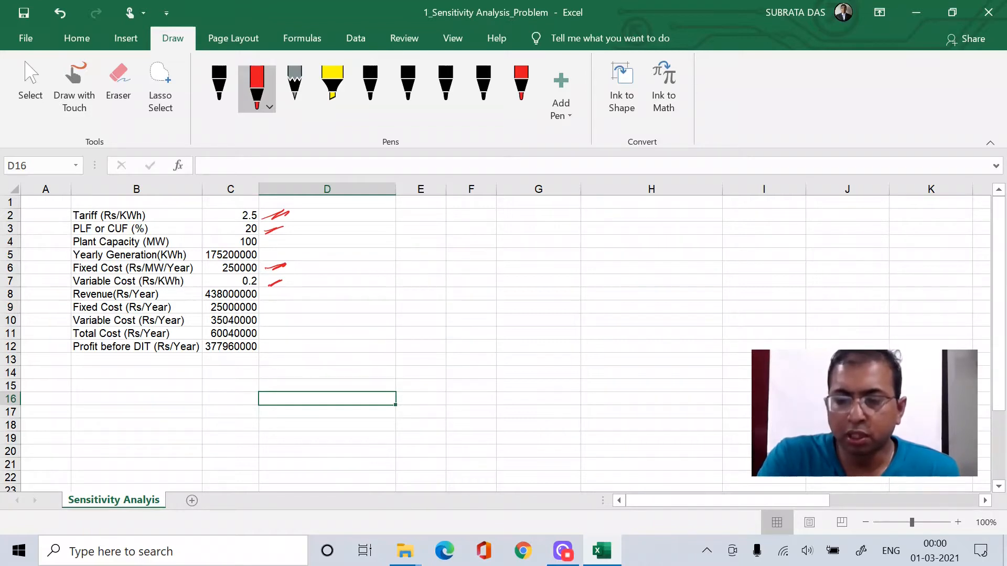
Mark the Profit before DIT label, then ink a bracket with a multiplication sign linking PLF and Plant Capacity to Yearly Generation.
{"action": "left_click_drag", "start_coordinate": [58, 372], "coordinate": [75, 354]}
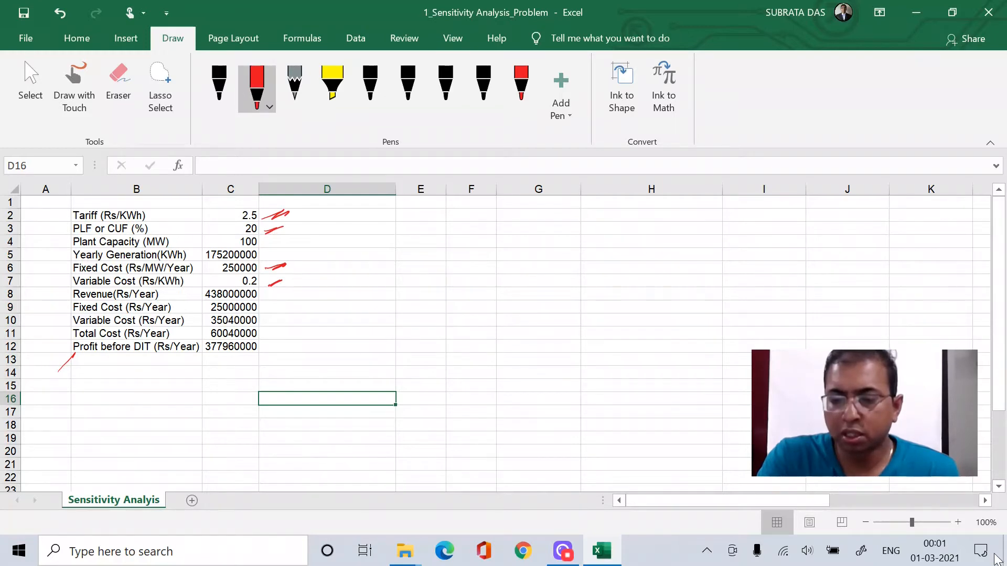
{"action": "mouse_move", "coordinate": [259, 246]}
{"action": "left_mouse_down"}
{"action": "mouse_move", "coordinate": [277, 239]}
{"action": "mouse_move", "coordinate": [272, 231]}
{"action": "left_mouse_up"}
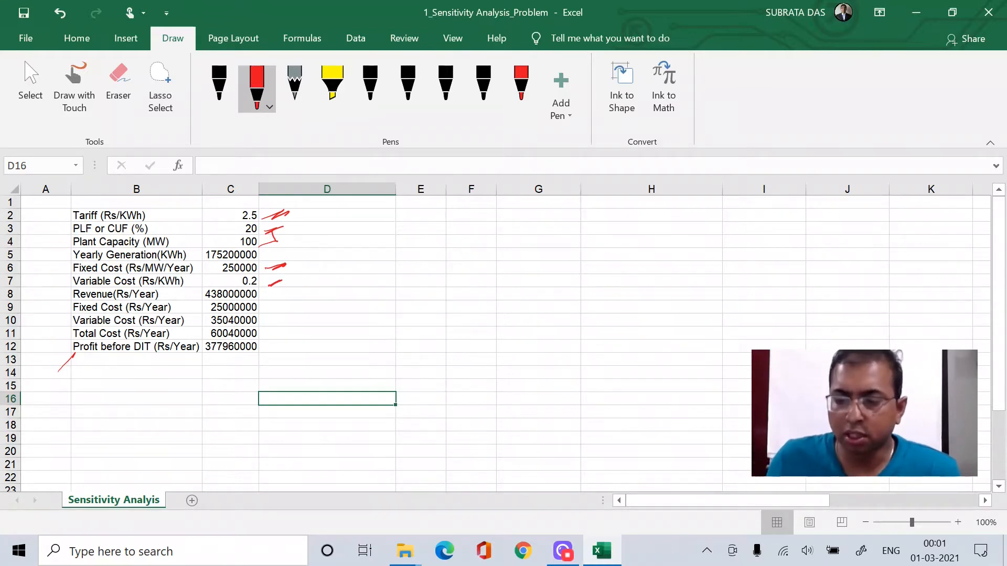
{"action": "left_click", "coordinate": [239, 255]}
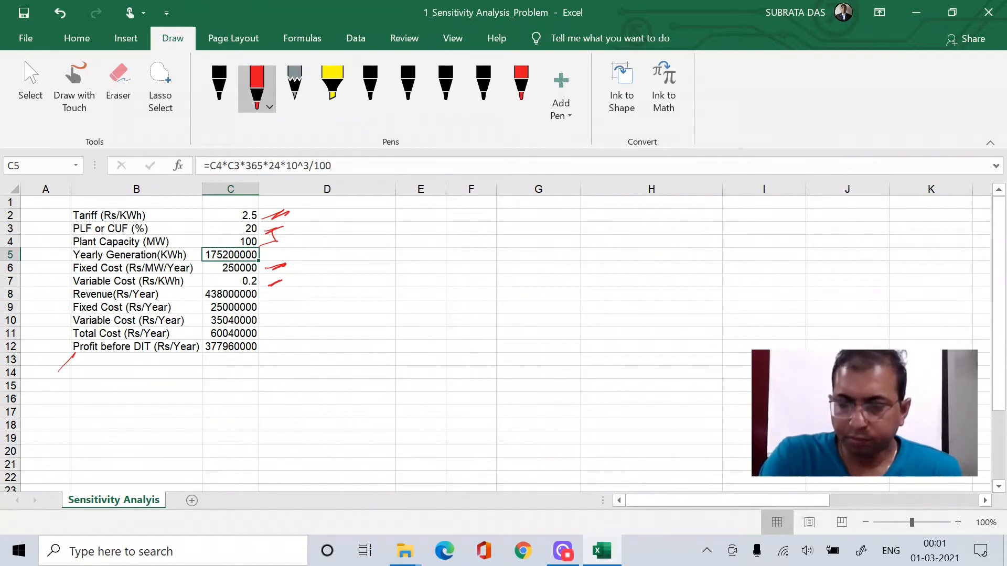
{"action": "mouse_move", "coordinate": [263, 258]}
{"action": "left_mouse_down"}
{"action": "mouse_move", "coordinate": [282, 253]}
{"action": "mouse_move", "coordinate": [281, 241]}
{"action": "left_mouse_up"}
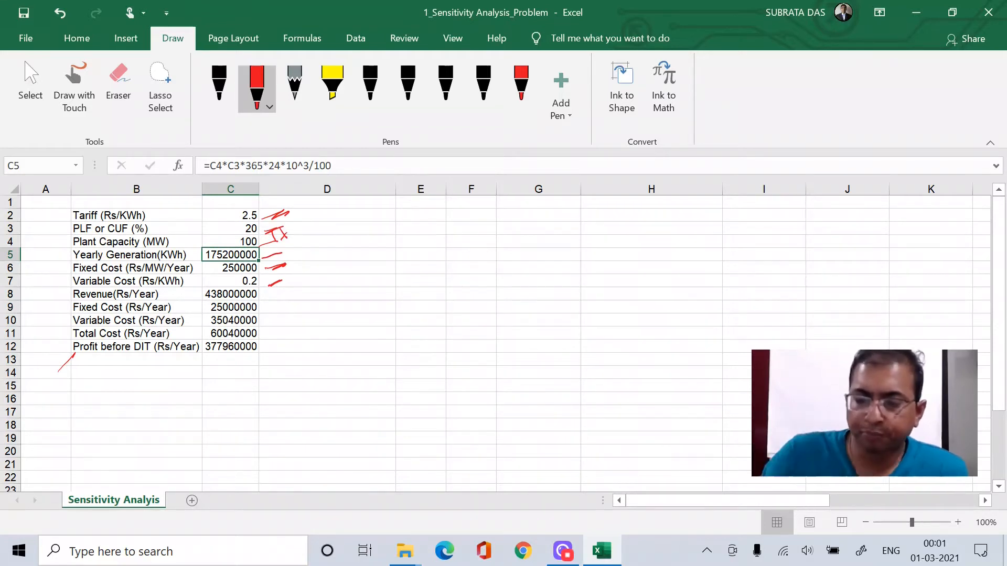
Ink a bracket with a multiplication sign joining Tariff and Yearly Generation, with an arrow to Revenue in C8.
{"action": "left_click", "coordinate": [239, 270]}
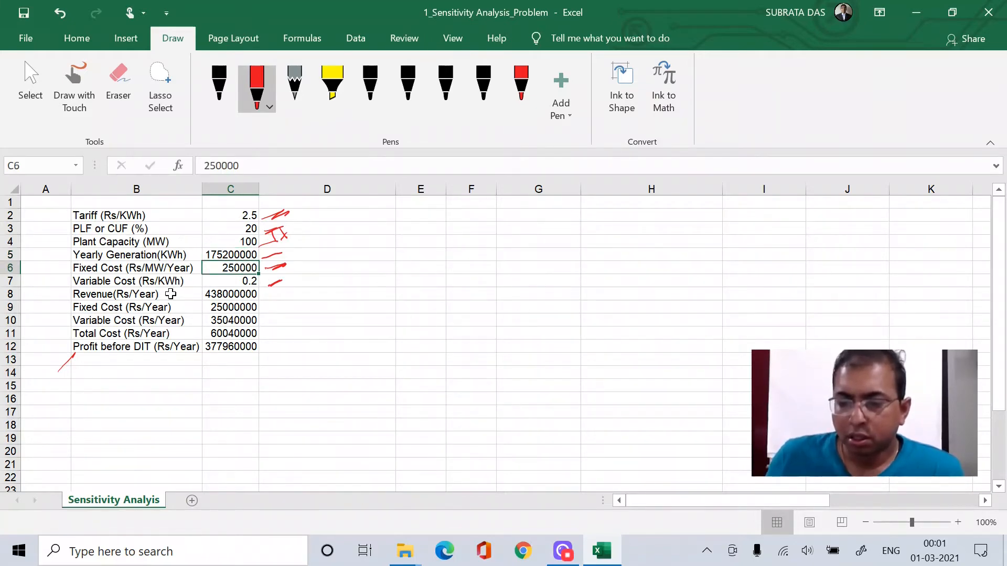
{"action": "left_click", "coordinate": [214, 296]}
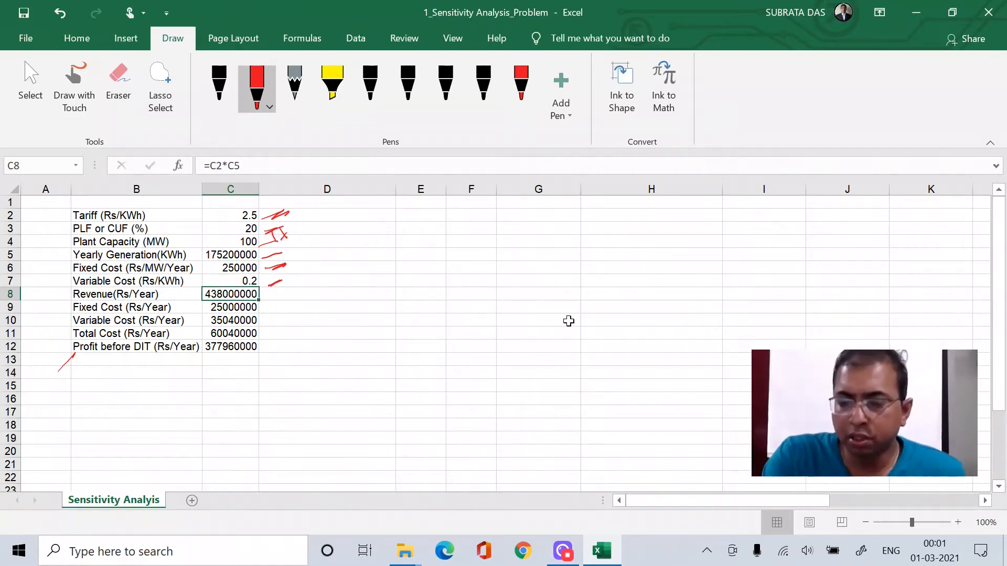
{"action": "mouse_move", "coordinate": [262, 211]}
{"action": "left_mouse_down"}
{"action": "mouse_move", "coordinate": [292, 198]}
{"action": "mouse_move", "coordinate": [300, 210]}
{"action": "mouse_move", "coordinate": [303, 248]}
{"action": "mouse_move", "coordinate": [282, 257]}
{"action": "mouse_move", "coordinate": [317, 231]}
{"action": "mouse_move", "coordinate": [304, 237]}
{"action": "left_mouse_up"}
{"action": "mouse_move", "coordinate": [264, 297]}
{"action": "left_mouse_down"}
{"action": "mouse_move", "coordinate": [310, 286]}
{"action": "mouse_move", "coordinate": [291, 240]}
{"action": "left_mouse_up"}
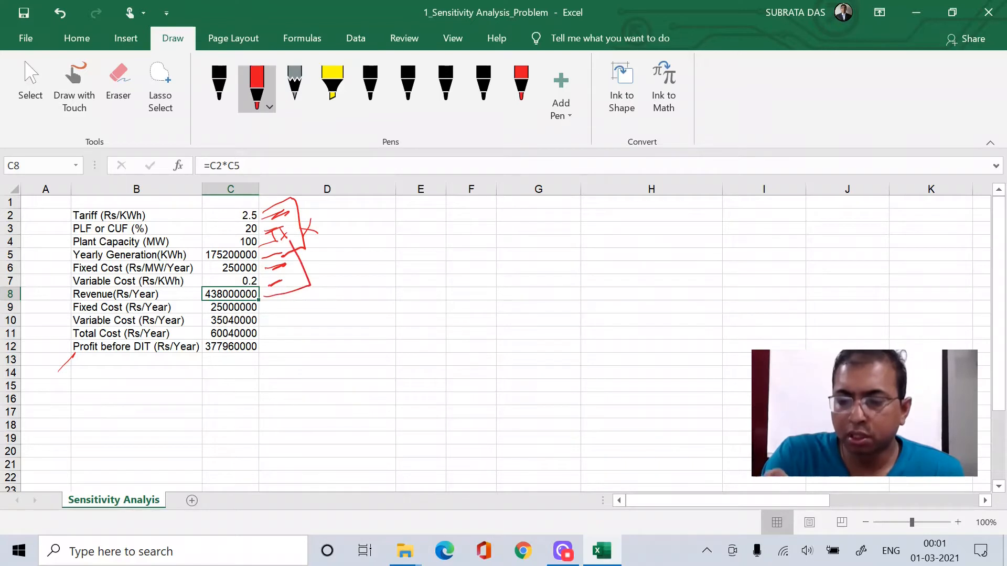
{"action": "left_click_drag", "start_coordinate": [284, 286], "coordinate": [292, 298]}
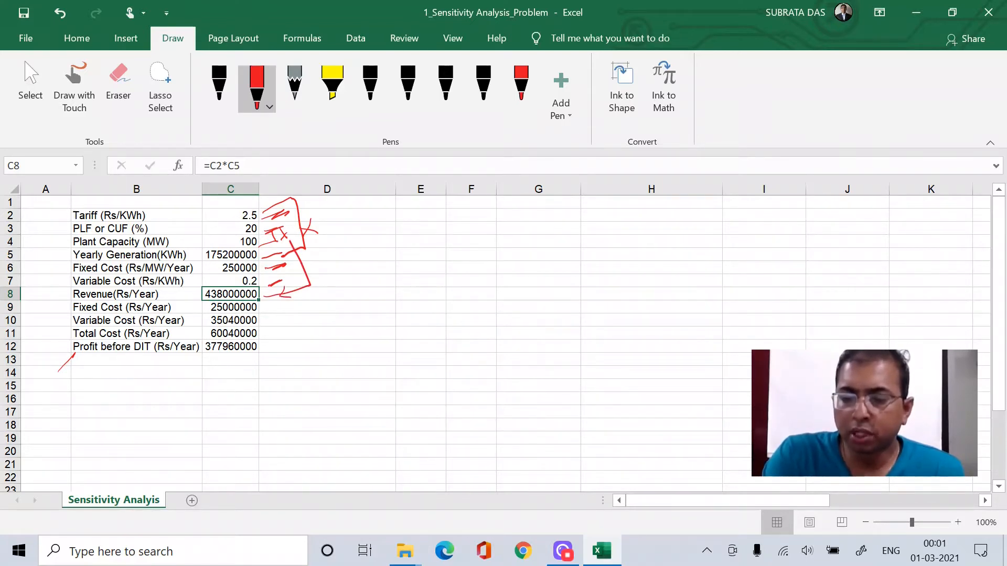
Review the Fixed Cost (Rs/Year) formula in C9 together with its source cells C6 and C4.
{"action": "left_click", "coordinate": [234, 309]}
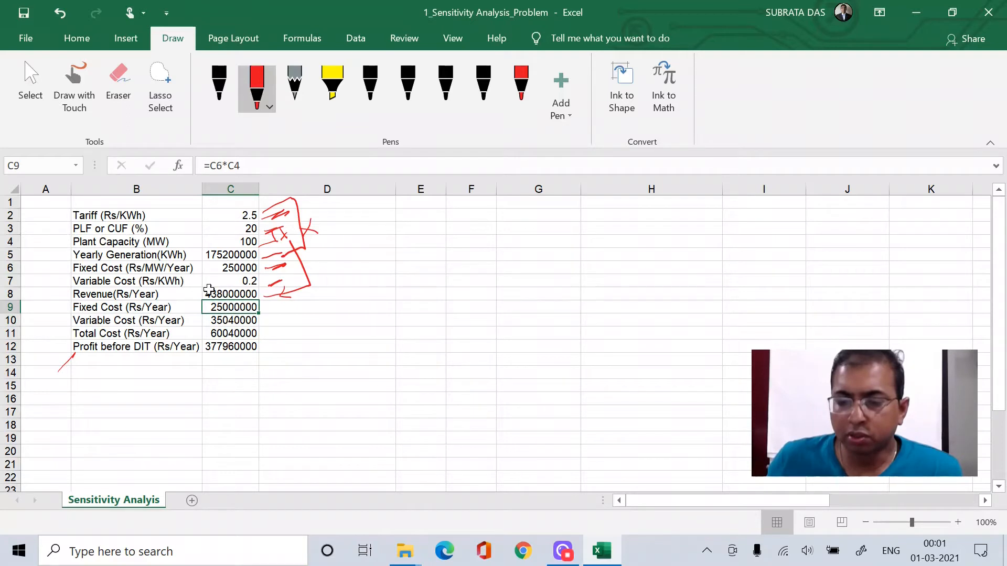
{"action": "left_click", "coordinate": [244, 269]}
{"action": "left_click", "coordinate": [246, 242]}
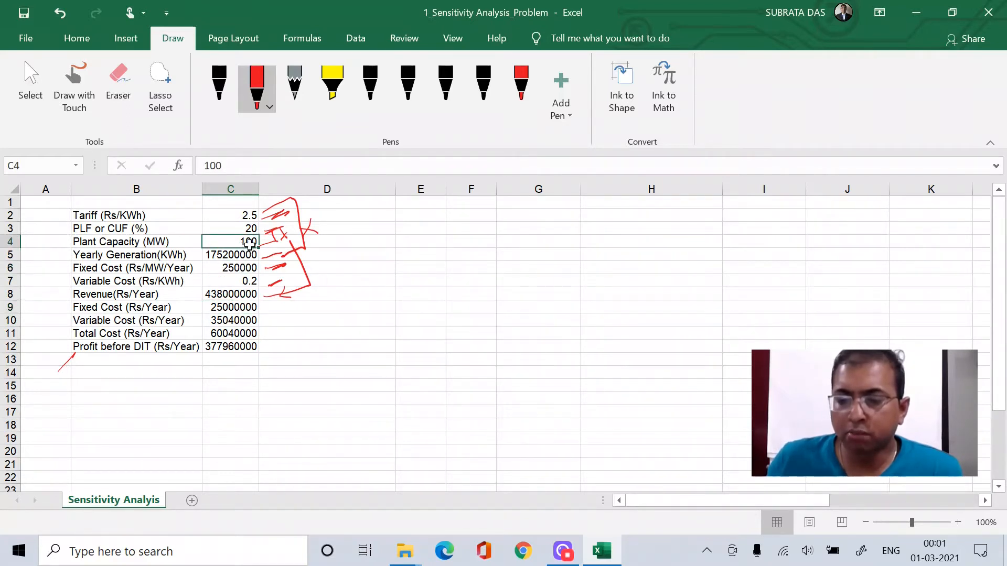
{"action": "left_click", "coordinate": [243, 308]}
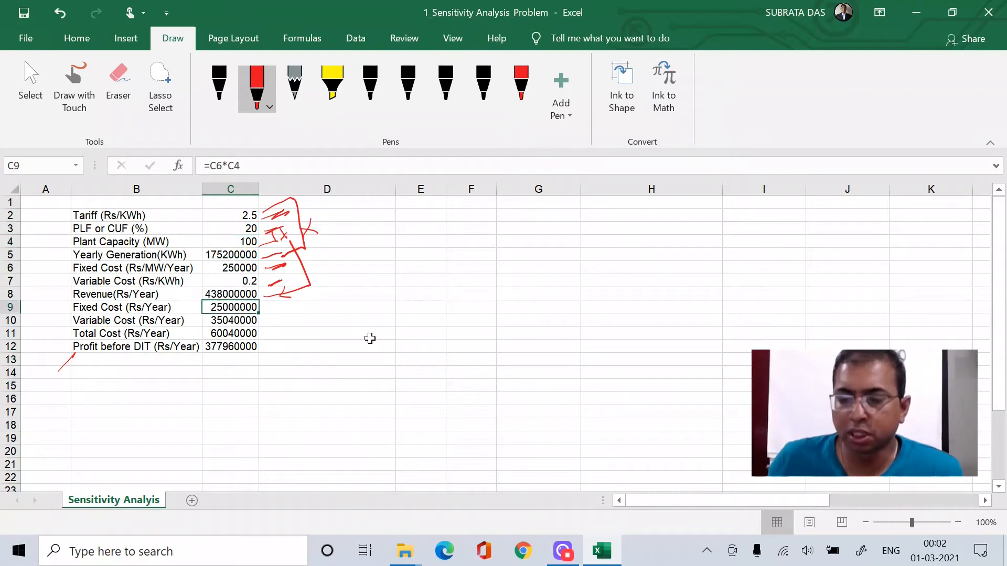
Review the Variable Cost (Rs/Year) formula in C10 together with its source cells C7 and C5.
{"action": "left_click", "coordinate": [235, 282]}
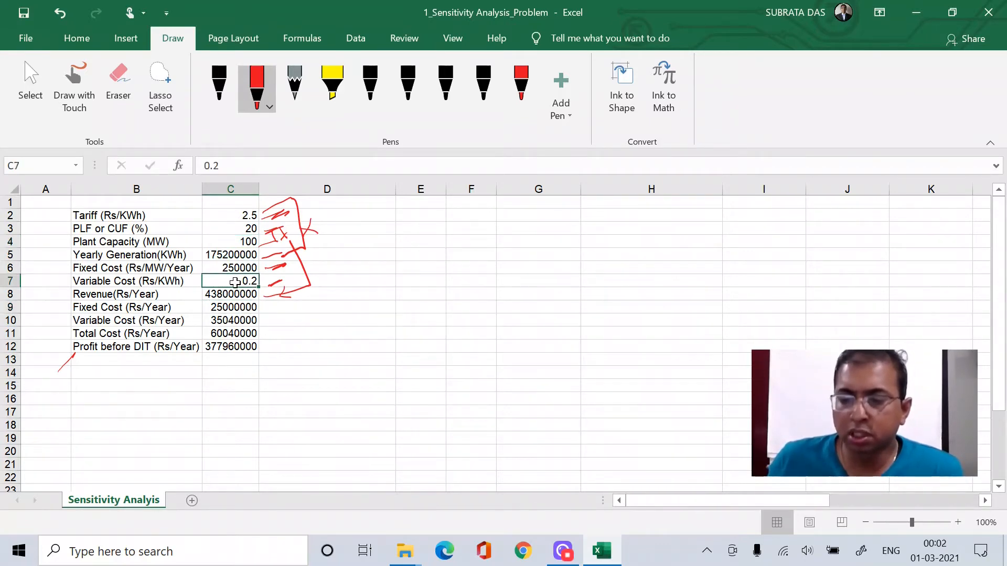
{"action": "left_click", "coordinate": [227, 254]}
{"action": "left_click", "coordinate": [243, 283]}
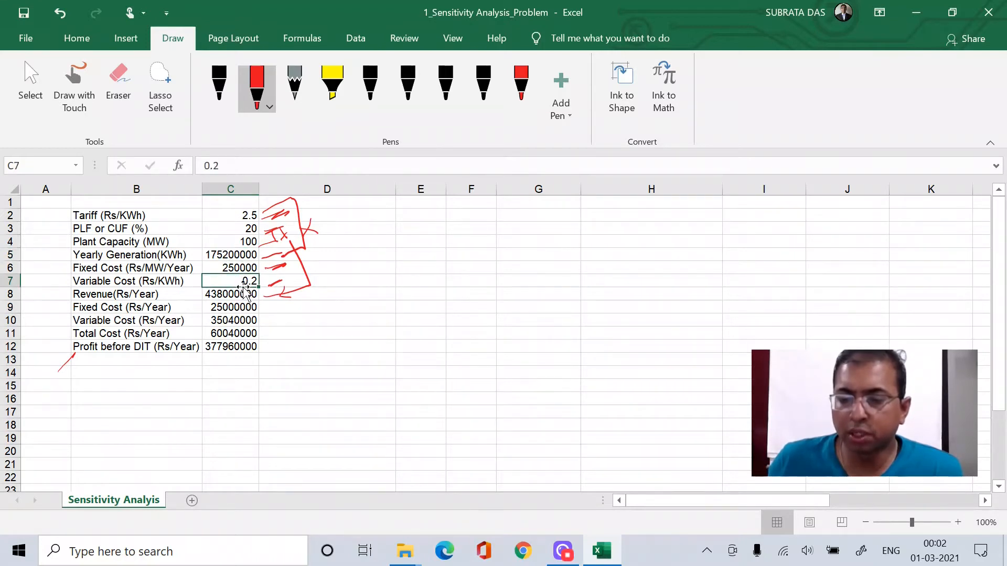
{"action": "left_click", "coordinate": [240, 323]}
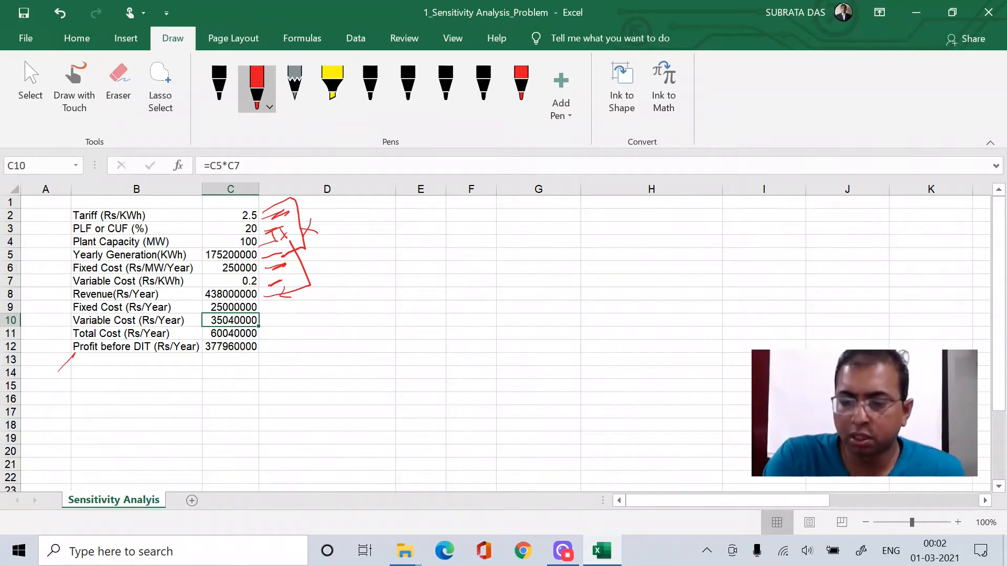
Ink a plus bracket beside the yearly fixed and variable costs, link Revenue and Total Cost to Profit with an arrow, and circle DIT.
{"action": "mouse_move", "coordinate": [257, 308]}
{"action": "left_mouse_down"}
{"action": "mouse_move", "coordinate": [286, 313]}
{"action": "mouse_move", "coordinate": [259, 328]}
{"action": "mouse_move", "coordinate": [308, 308]}
{"action": "mouse_move", "coordinate": [302, 324]}
{"action": "left_mouse_up"}
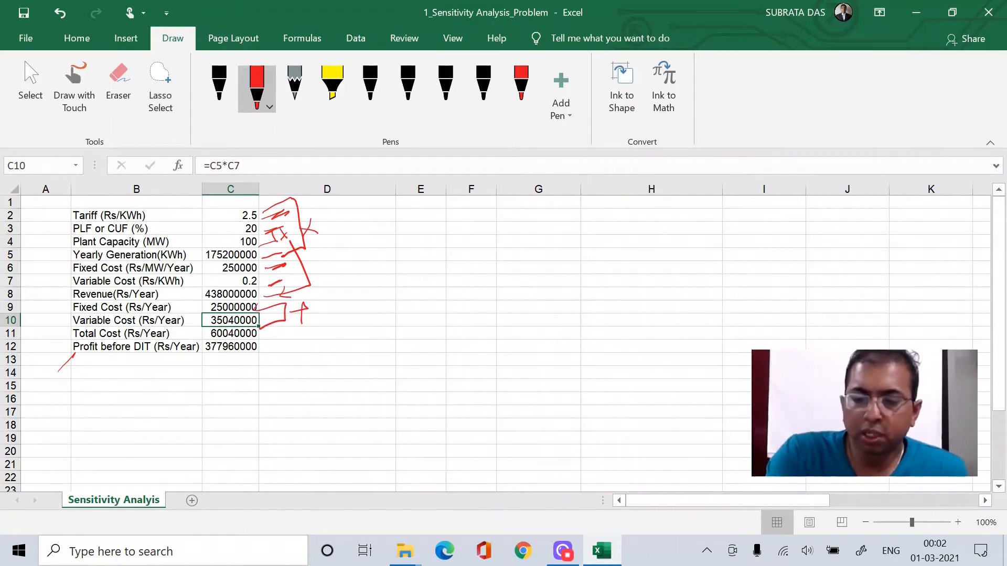
{"action": "left_click_drag", "start_coordinate": [42, 301], "coordinate": [73, 292]}
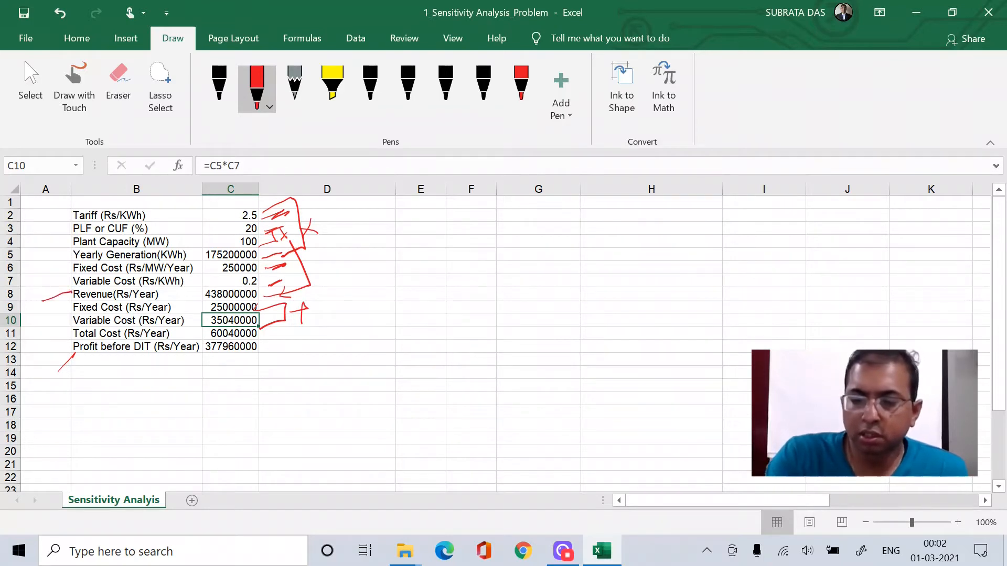
{"action": "mouse_move", "coordinate": [43, 340]}
{"action": "left_mouse_down"}
{"action": "mouse_move", "coordinate": [79, 330]}
{"action": "mouse_move", "coordinate": [54, 319]}
{"action": "left_mouse_up"}
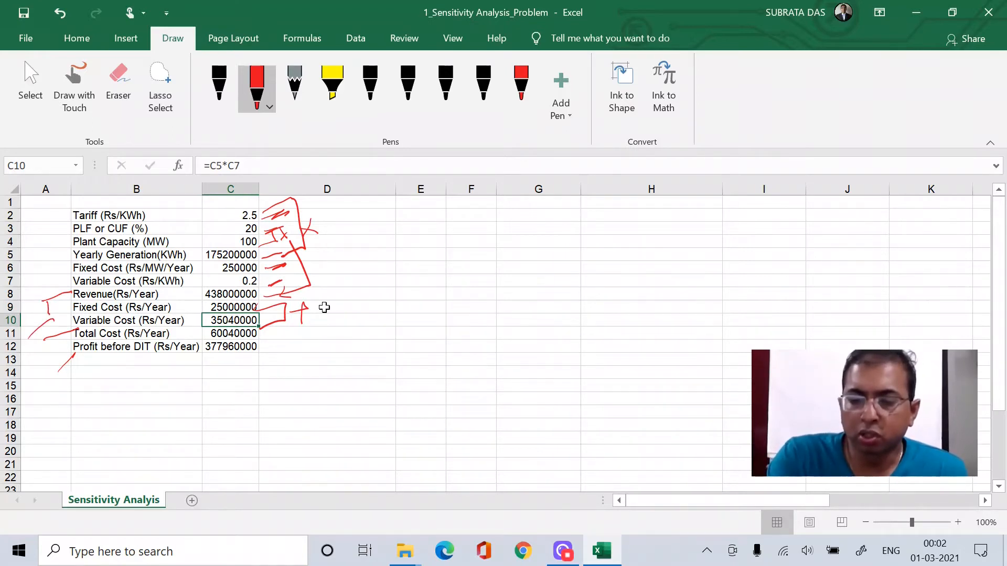
{"action": "mouse_move", "coordinate": [52, 324]}
{"action": "left_mouse_down"}
{"action": "mouse_move", "coordinate": [47, 375]}
{"action": "mouse_move", "coordinate": [74, 354]}
{"action": "mouse_move", "coordinate": [75, 370]}
{"action": "left_mouse_up"}
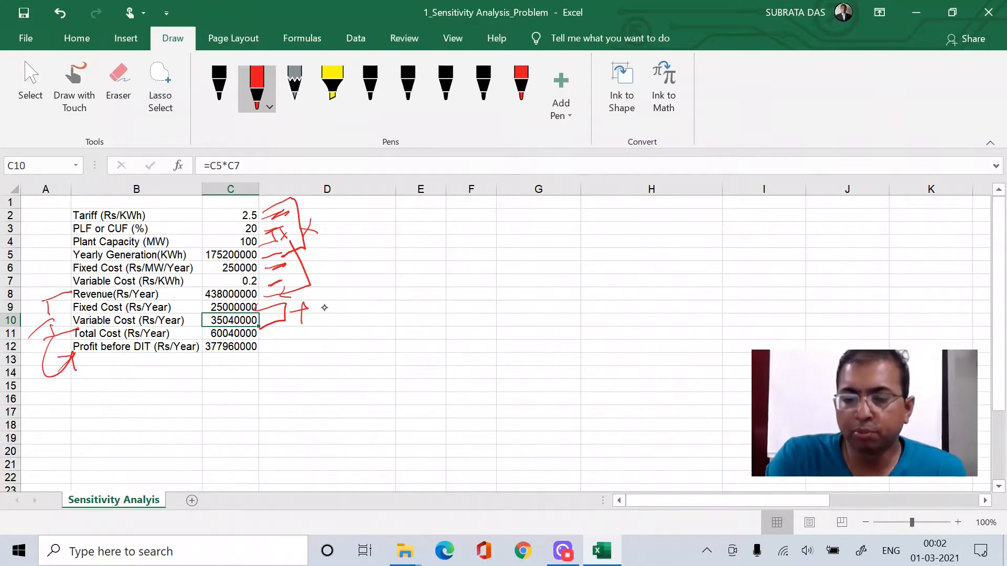
{"action": "mouse_move", "coordinate": [145, 340]}
{"action": "left_mouse_down"}
{"action": "mouse_move", "coordinate": [151, 360]}
{"action": "mouse_move", "coordinate": [135, 342]}
{"action": "left_mouse_up"}
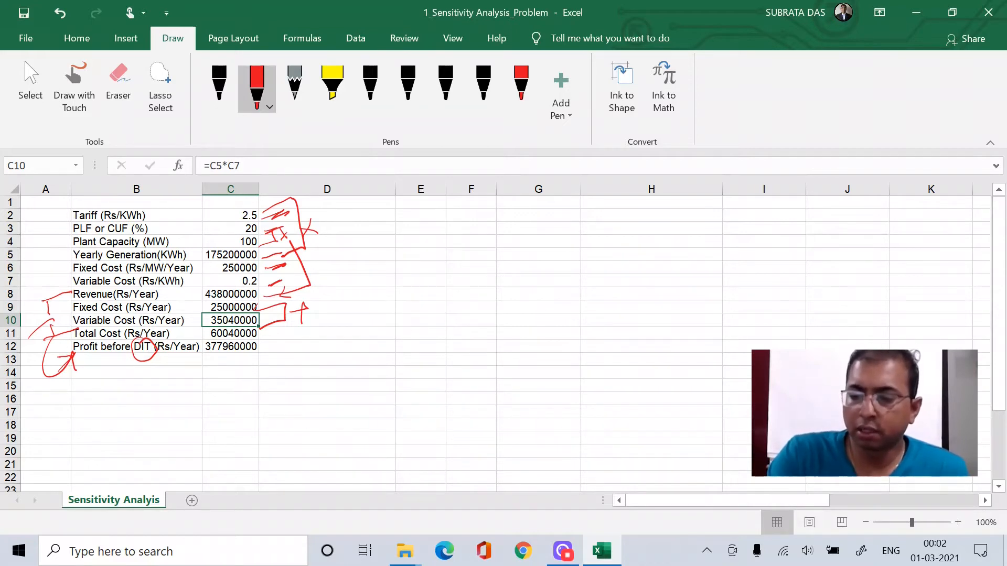
Handwrite "Problem" and "Tariff" in red ink across the empty cells of columns D to G.
{"action": "mouse_move", "coordinate": [323, 356]}
{"action": "left_mouse_down"}
{"action": "mouse_move", "coordinate": [336, 402]}
{"action": "mouse_move", "coordinate": [324, 374]}
{"action": "mouse_move", "coordinate": [366, 362]}
{"action": "left_mouse_up"}
{"action": "mouse_move", "coordinate": [367, 326]}
{"action": "left_mouse_down"}
{"action": "mouse_move", "coordinate": [384, 347]}
{"action": "mouse_move", "coordinate": [417, 313]}
{"action": "mouse_move", "coordinate": [443, 307]}
{"action": "mouse_move", "coordinate": [441, 283]}
{"action": "mouse_move", "coordinate": [451, 274]}
{"action": "left_mouse_up"}
{"action": "left_click_drag", "start_coordinate": [446, 265], "coordinate": [457, 297]}
{"action": "mouse_move", "coordinate": [470, 254]}
{"action": "left_mouse_down"}
{"action": "mouse_move", "coordinate": [489, 240]}
{"action": "mouse_move", "coordinate": [484, 281]}
{"action": "mouse_move", "coordinate": [510, 263]}
{"action": "left_mouse_up"}
{"action": "left_click_drag", "start_coordinate": [527, 242], "coordinate": [528, 272]}
{"action": "left_click_drag", "start_coordinate": [552, 231], "coordinate": [557, 268]}
Draw a long double-headed arrow below "Tariff" and label its ends 2.5 and 4.
{"action": "mouse_move", "coordinate": [505, 292]}
{"action": "left_mouse_down"}
{"action": "mouse_move", "coordinate": [531, 388]}
{"action": "mouse_move", "coordinate": [530, 465]}
{"action": "left_mouse_up"}
{"action": "left_click_drag", "start_coordinate": [554, 410], "coordinate": [550, 455]}
{"action": "left_click_drag", "start_coordinate": [498, 320], "coordinate": [528, 303]}
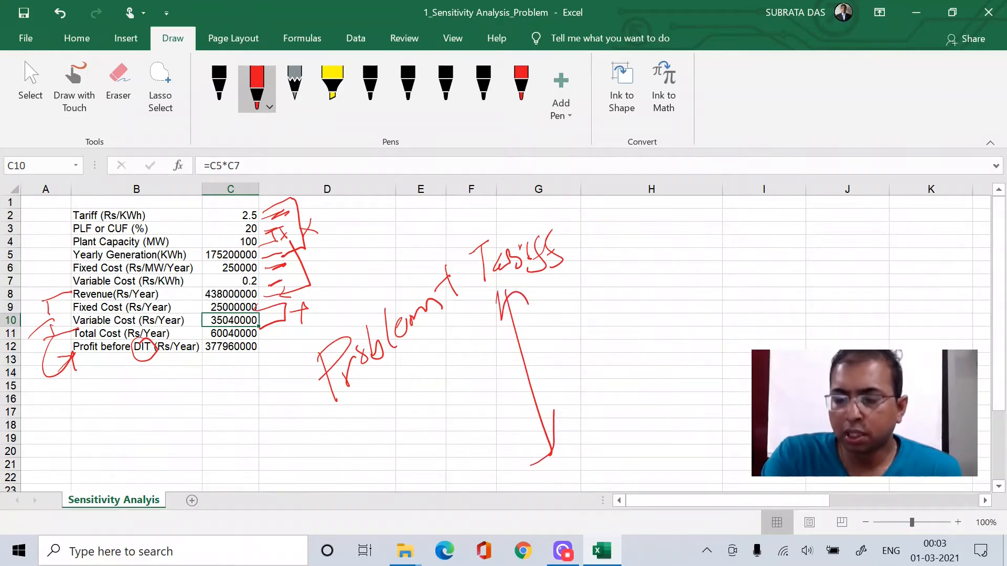
{"action": "left_click_drag", "start_coordinate": [444, 338], "coordinate": [454, 351]}
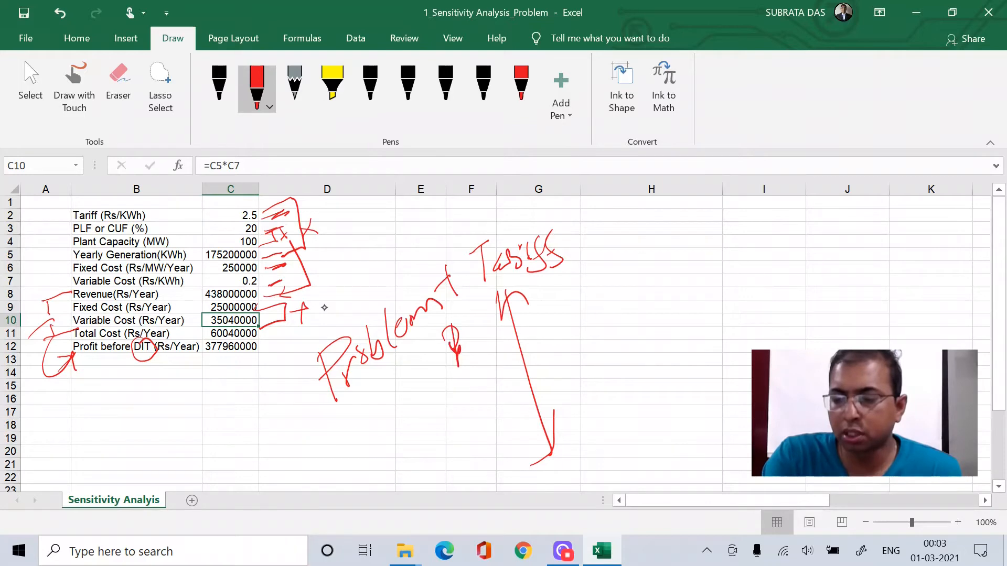
{"action": "mouse_move", "coordinate": [523, 436]}
{"action": "left_mouse_down"}
{"action": "mouse_move", "coordinate": [518, 463]}
{"action": "mouse_move", "coordinate": [542, 452]}
{"action": "left_mouse_up"}
{"action": "left_click_drag", "start_coordinate": [539, 438], "coordinate": [545, 476]}
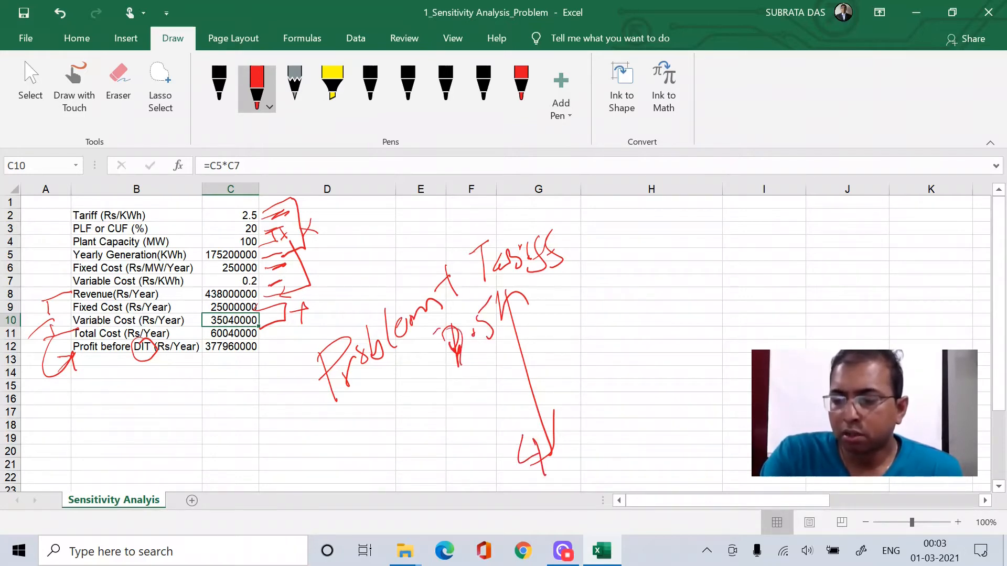
{"action": "mouse_move", "coordinate": [454, 378]}
{"action": "left_mouse_down"}
{"action": "mouse_move", "coordinate": [475, 357]}
{"action": "mouse_move", "coordinate": [458, 323]}
{"action": "left_mouse_up"}
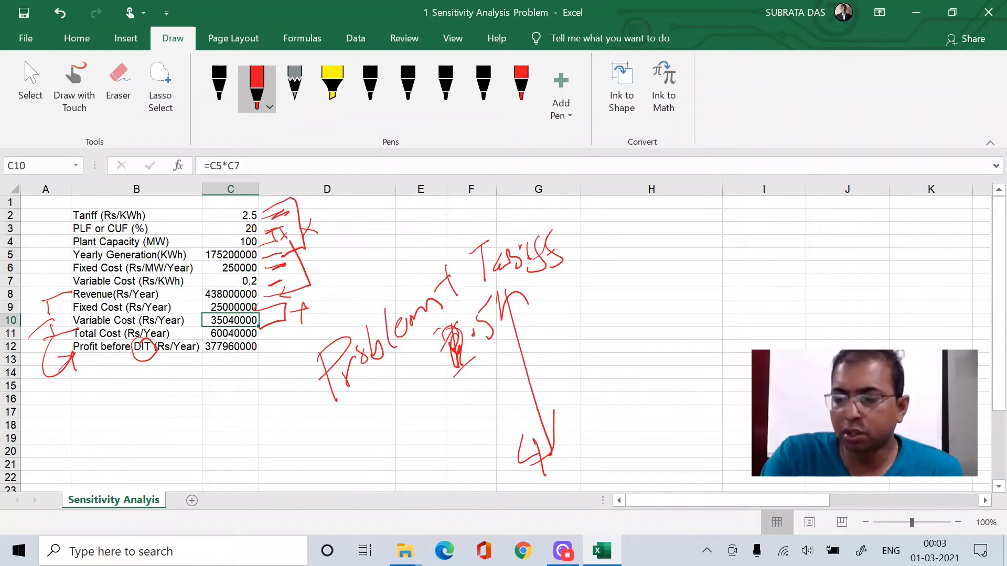
Draw a second double-headed arrow in column H and handwrite "PBITD" beside it.
{"action": "mouse_move", "coordinate": [606, 238]}
{"action": "left_mouse_down"}
{"action": "mouse_move", "coordinate": [644, 391]}
{"action": "mouse_move", "coordinate": [626, 420]}
{"action": "left_mouse_up"}
{"action": "left_click_drag", "start_coordinate": [648, 370], "coordinate": [647, 419]}
{"action": "left_click_drag", "start_coordinate": [595, 285], "coordinate": [621, 270]}
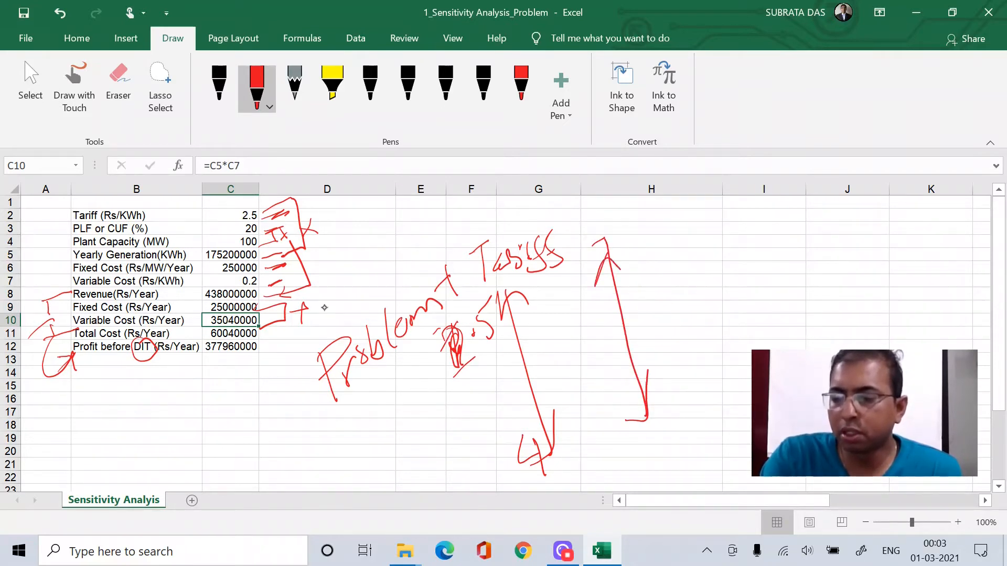
{"action": "left_click_drag", "start_coordinate": [636, 318], "coordinate": [645, 361]}
{"action": "left_click_drag", "start_coordinate": [634, 331], "coordinate": [644, 357]}
{"action": "left_click_drag", "start_coordinate": [652, 315], "coordinate": [656, 351]}
{"action": "left_click_drag", "start_coordinate": [651, 316], "coordinate": [655, 355]}
{"action": "left_click_drag", "start_coordinate": [676, 303], "coordinate": [680, 350]}
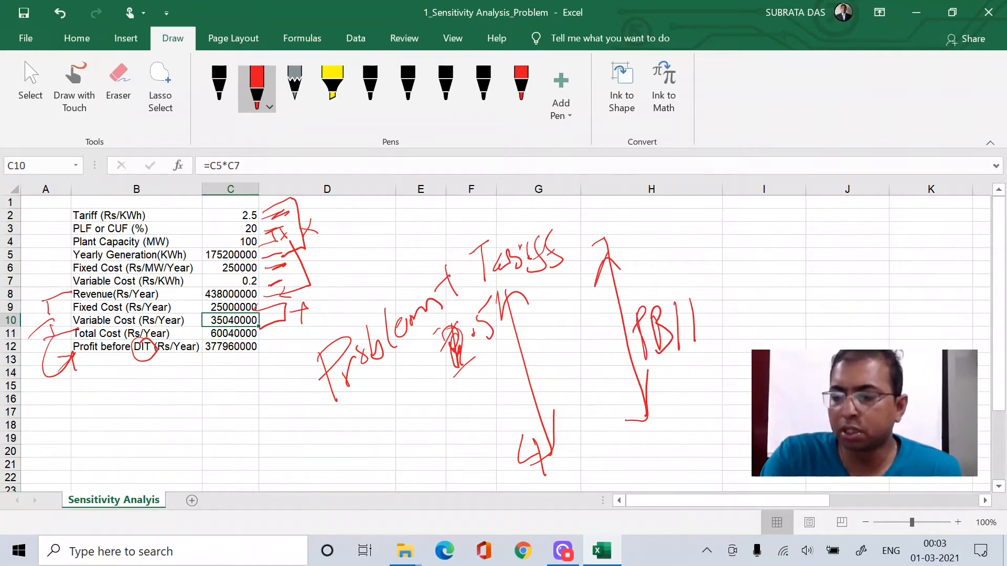
{"action": "left_click_drag", "start_coordinate": [701, 300], "coordinate": [698, 349]}
{"action": "left_click_drag", "start_coordinate": [701, 297], "coordinate": [699, 348]}
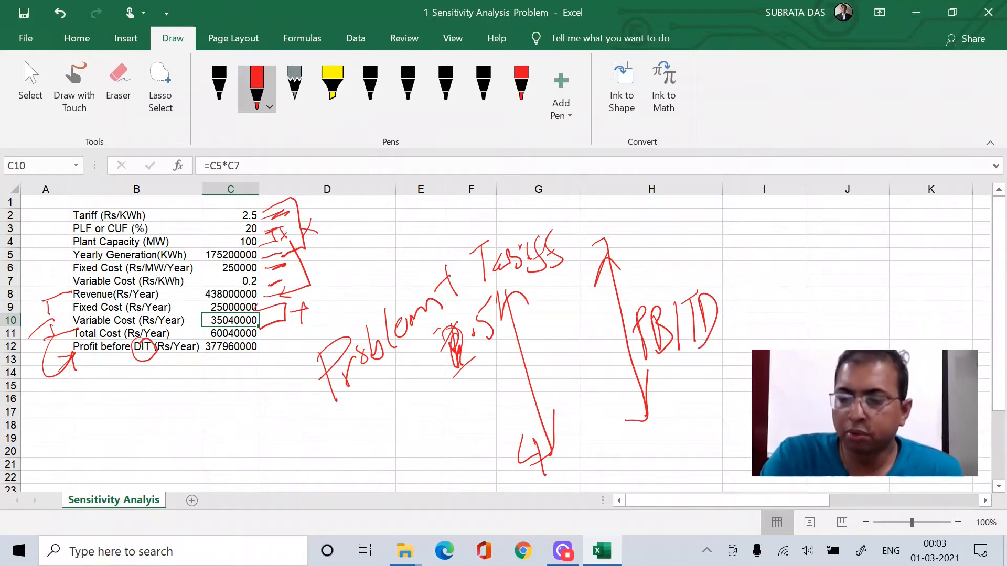
Draw a slanted double-headed arrow to a circled "PLF" note, and ring the handwritten tariff range.
{"action": "left_click_drag", "start_coordinate": [647, 241], "coordinate": [730, 202]}
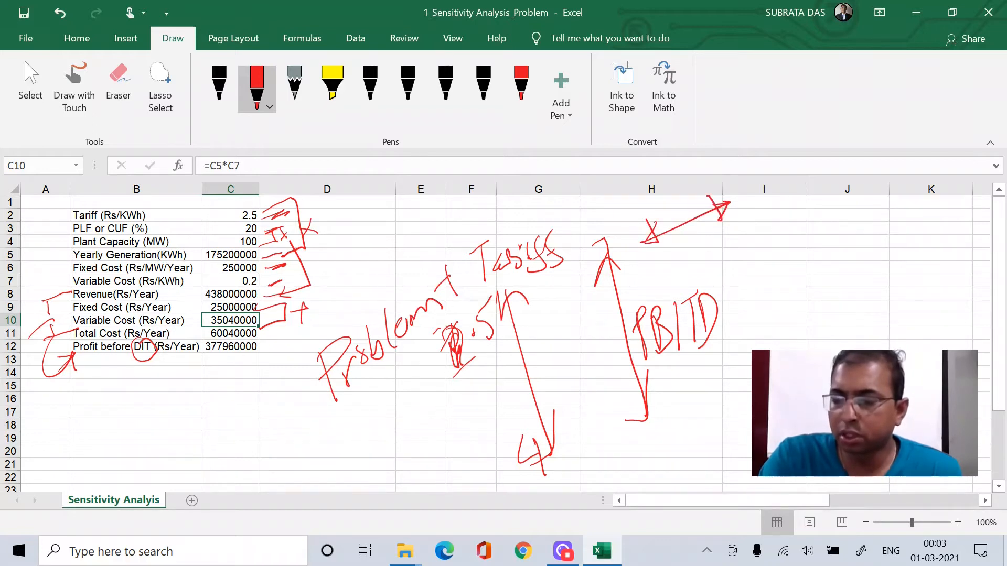
{"action": "left_click_drag", "start_coordinate": [741, 225], "coordinate": [788, 239]}
{"action": "left_click_drag", "start_coordinate": [788, 203], "coordinate": [799, 242]}
{"action": "left_click_drag", "start_coordinate": [788, 211], "coordinate": [807, 197]}
{"action": "mouse_move", "coordinate": [787, 226]}
{"action": "left_mouse_down"}
{"action": "mouse_move", "coordinate": [801, 214]}
{"action": "mouse_move", "coordinate": [729, 247]}
{"action": "mouse_move", "coordinate": [821, 202]}
{"action": "left_mouse_up"}
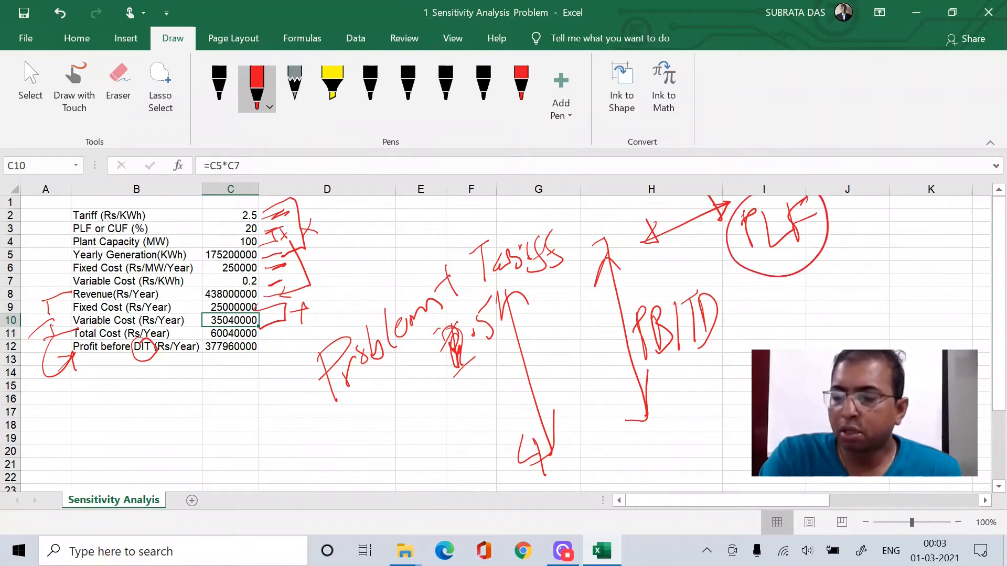
{"action": "mouse_move", "coordinate": [452, 375]}
{"action": "left_mouse_down"}
{"action": "mouse_move", "coordinate": [546, 234]}
{"action": "mouse_move", "coordinate": [488, 430]}
{"action": "mouse_move", "coordinate": [456, 273]}
{"action": "left_mouse_up"}
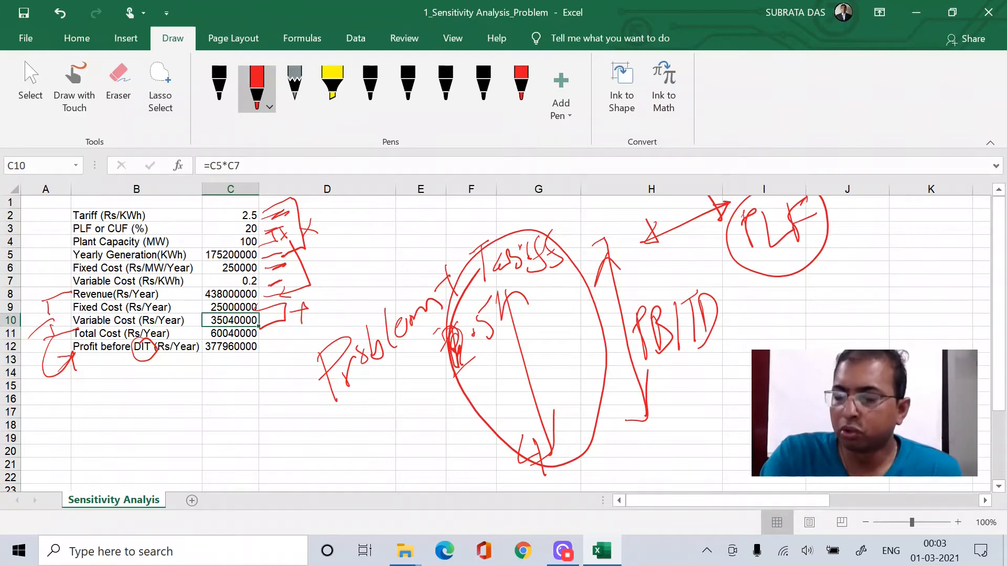
Underline the handwritten "PBITD" note twice in red ink.
{"action": "mouse_move", "coordinate": [663, 385]}
{"action": "left_mouse_down"}
{"action": "mouse_move", "coordinate": [726, 345]}
{"action": "mouse_move", "coordinate": [744, 351]}
{"action": "left_mouse_up"}
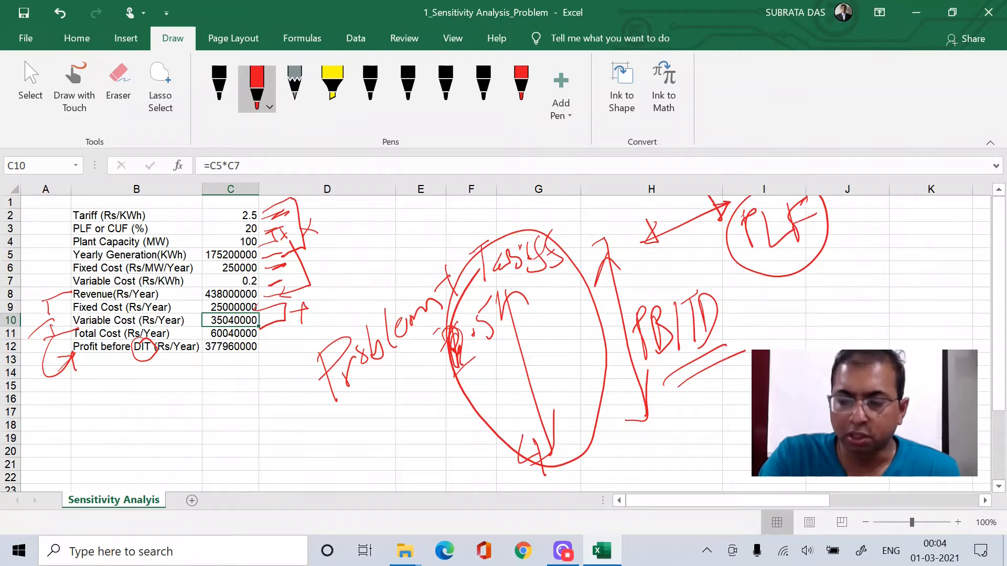
{"action": "mouse_move", "coordinate": [735, 309]}
{"action": "left_mouse_down"}
{"action": "mouse_move", "coordinate": [626, 346]}
{"action": "mouse_move", "coordinate": [716, 278]}
{"action": "mouse_move", "coordinate": [677, 280]}
{"action": "left_mouse_up"}
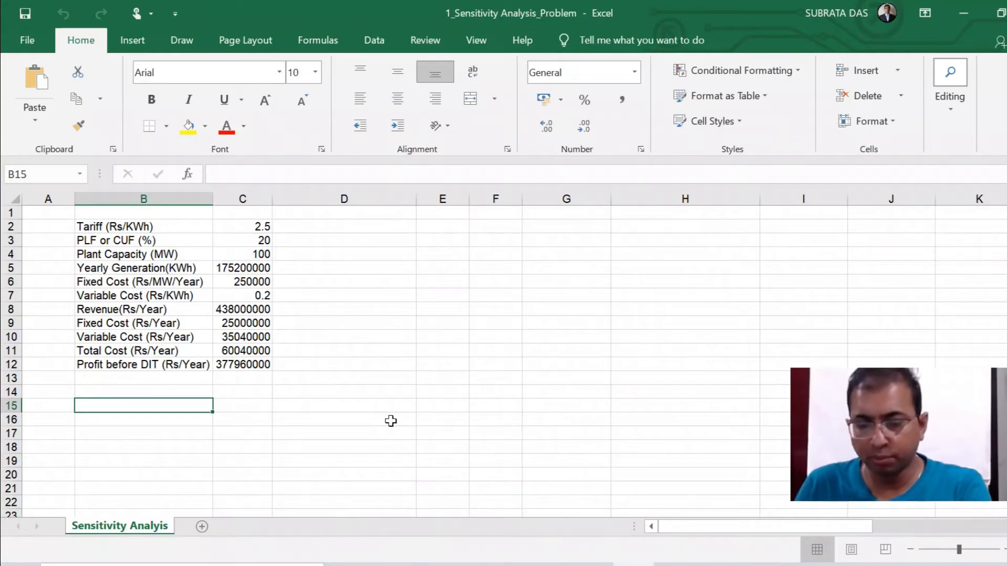
Copy the "Tariff (Rs/KWh)" label into B16 and enter a starting tariff of 1.50 in C16.
{"action": "left_click", "coordinate": [126, 226]}
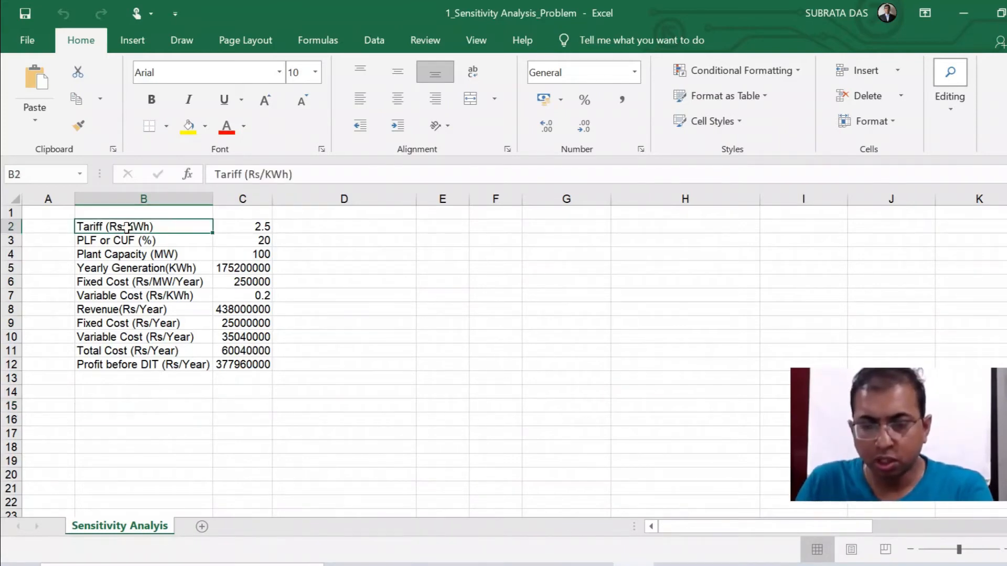
{"action": "key", "text": "ctrl+c"}
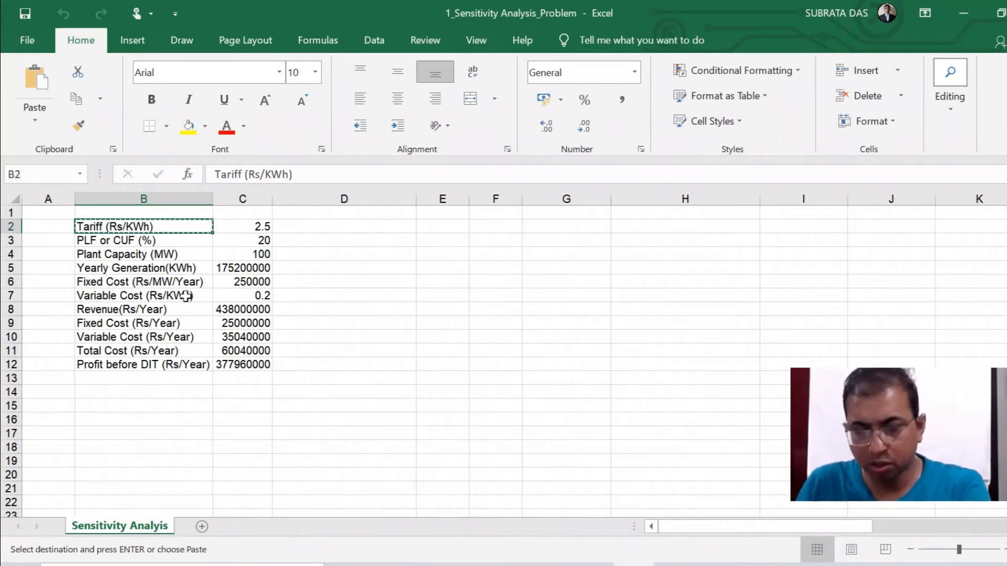
{"action": "left_click", "coordinate": [131, 421]}
{"action": "key", "text": "ctrl+v"}
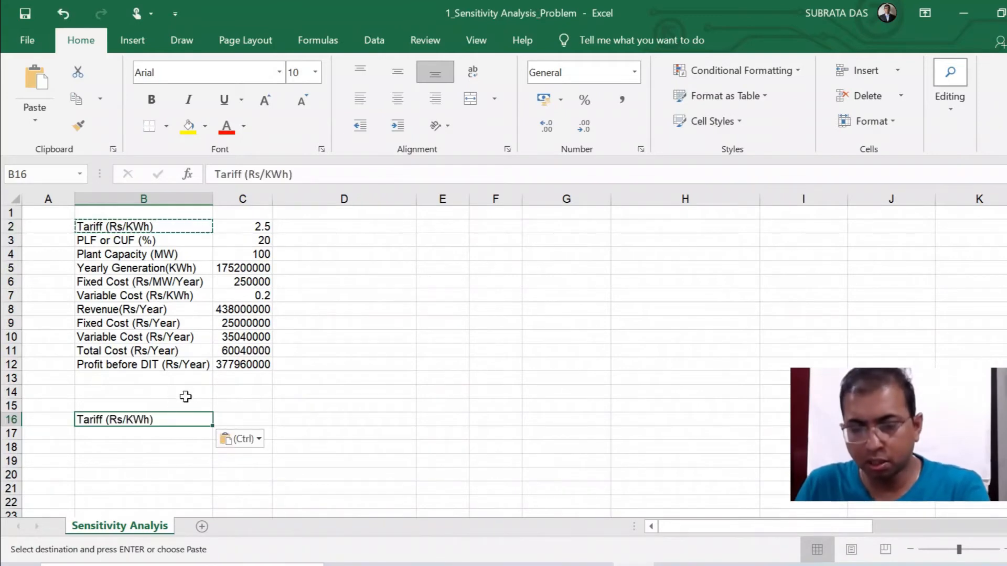
{"action": "left_click", "coordinate": [235, 418]}
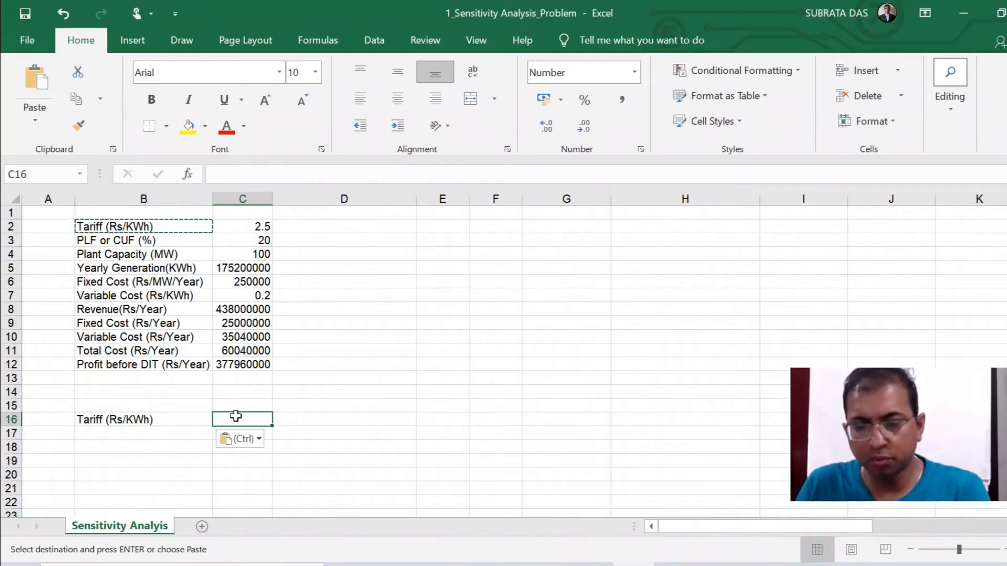
{"action": "type", "text": "1"}
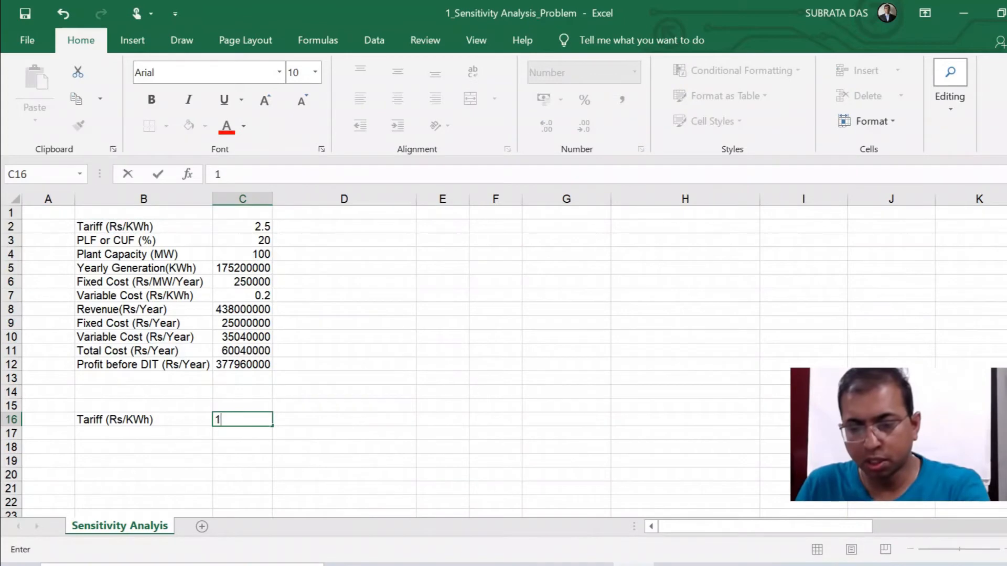
{"action": "type", "text": ".50"}
{"action": "key", "text": "Return"}
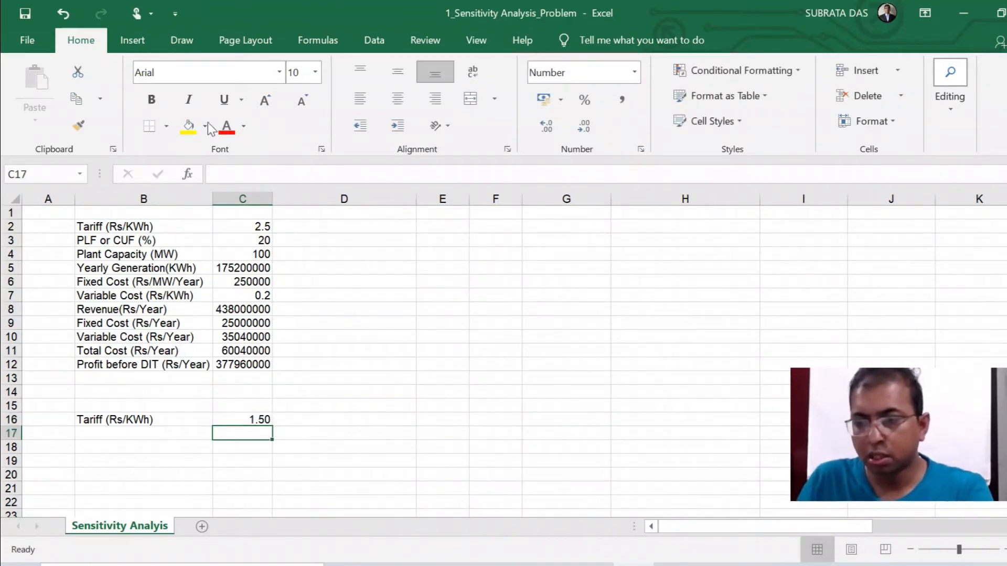
{"action": "left_click", "coordinate": [243, 419]}
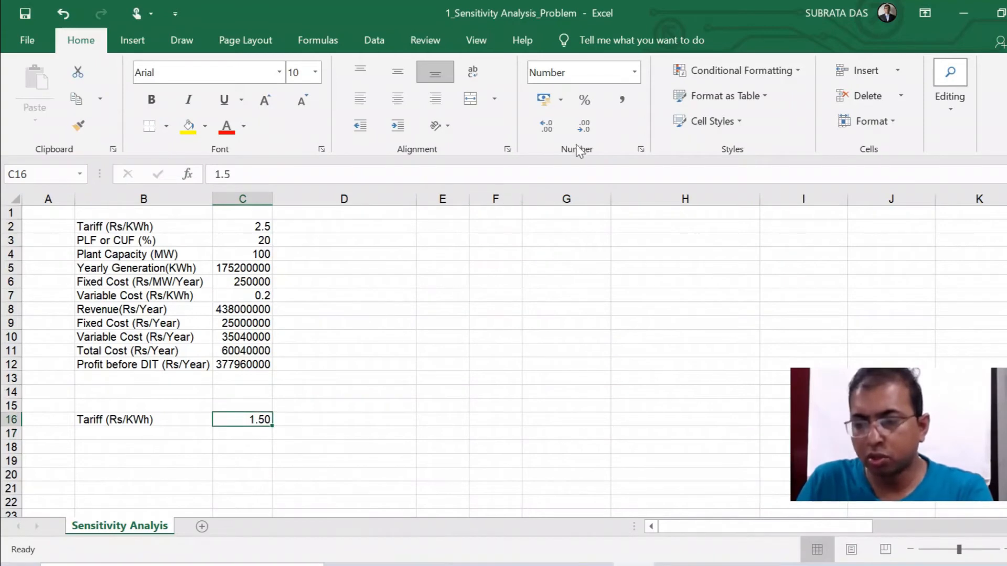
{"action": "left_click", "coordinate": [558, 136]}
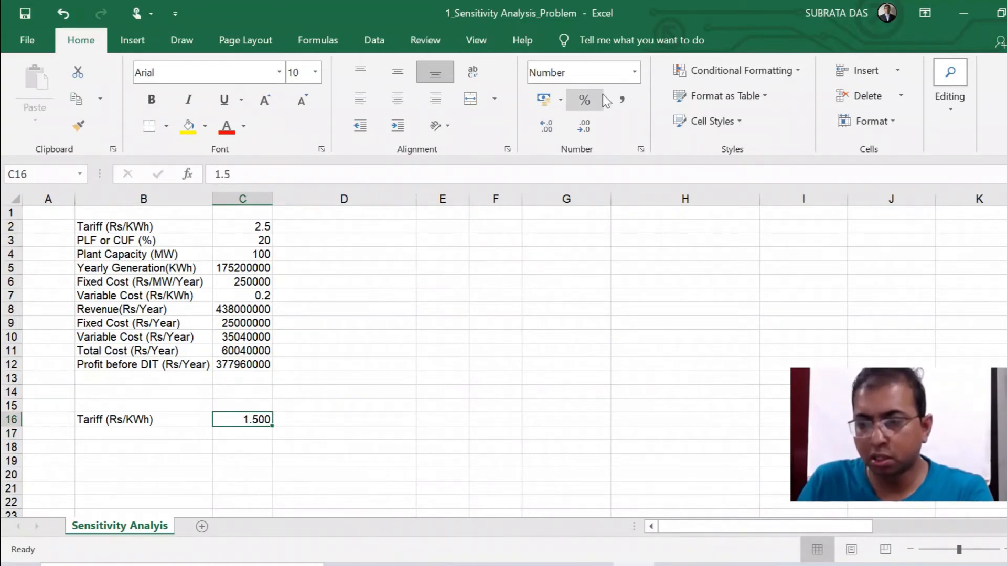
{"action": "left_click", "coordinate": [592, 134]}
Enter the formula =C16+0.25 in C17 to raise the tariff by 0.25.
{"action": "left_click", "coordinate": [259, 437]}
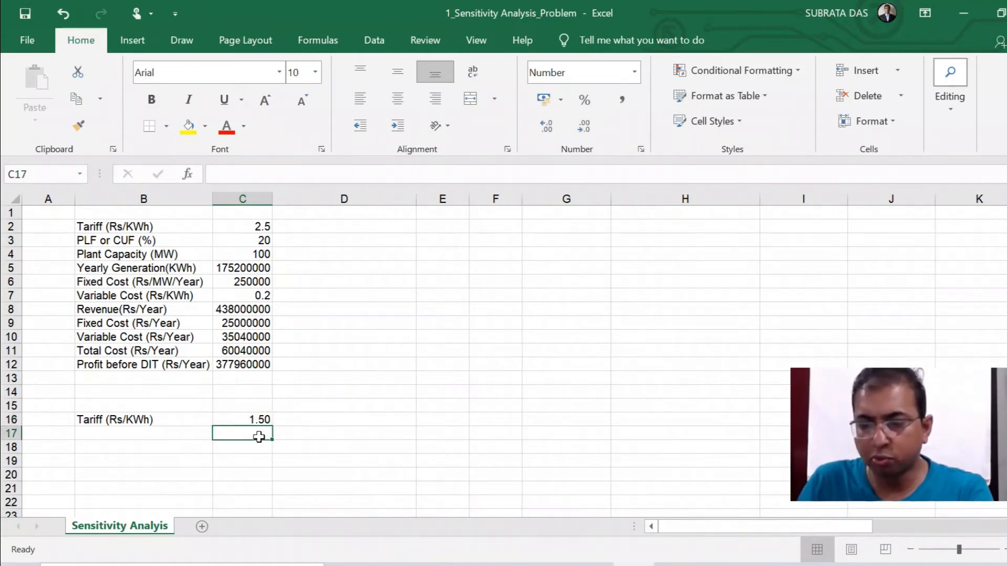
{"action": "type", "text": "="}
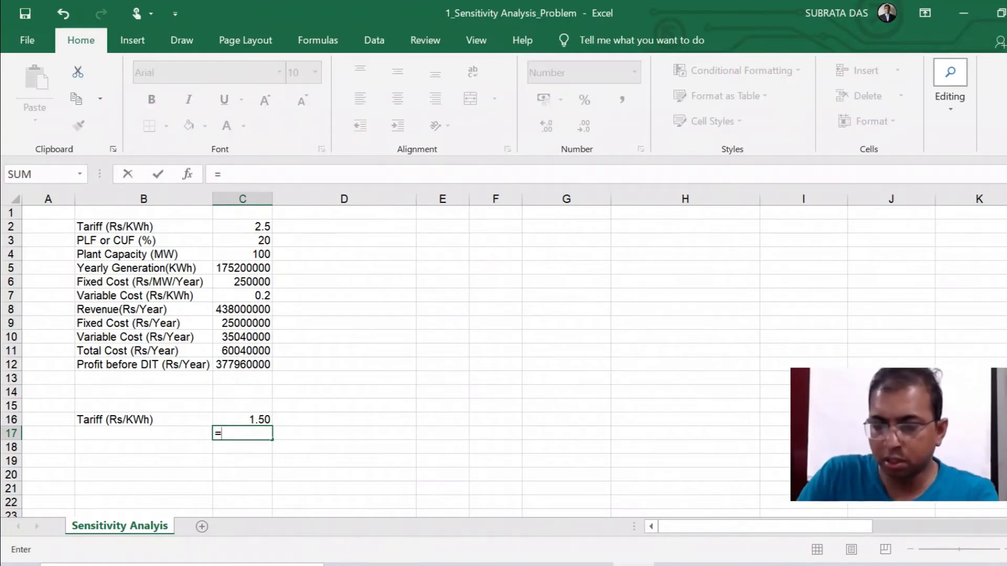
{"action": "left_click", "coordinate": [261, 419]}
{"action": "type", "text": "+"}
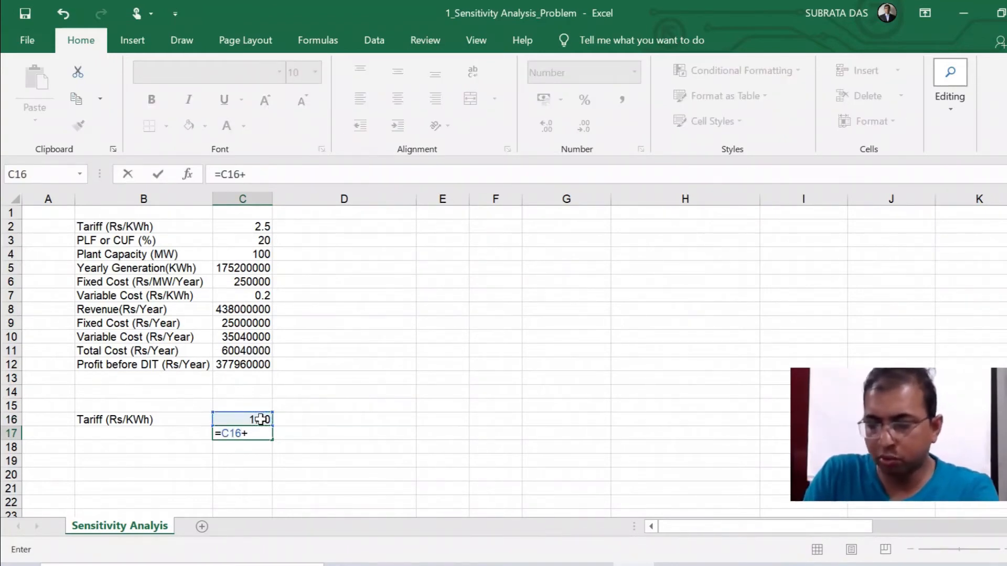
{"action": "type", "text": "0.25"}
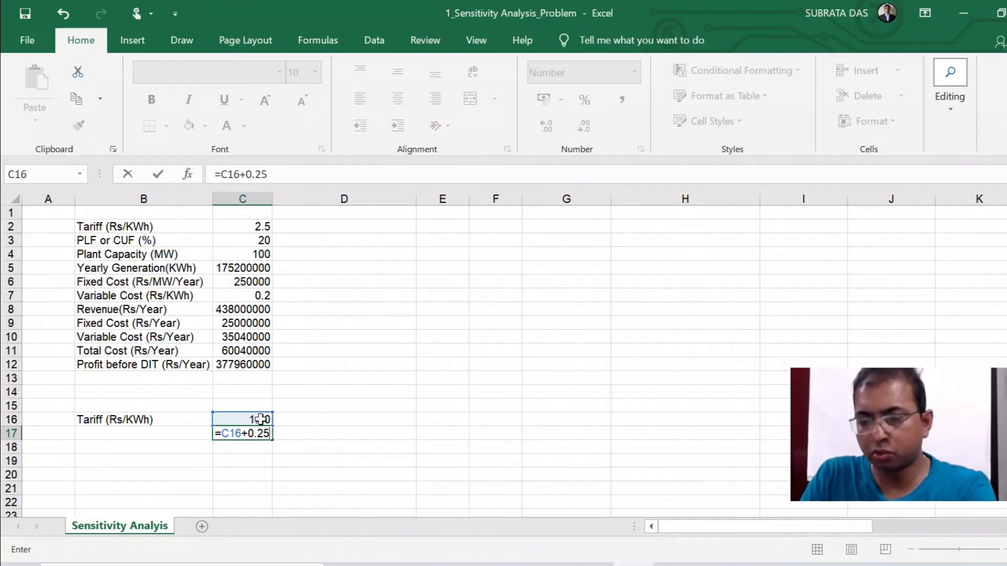
{"action": "key", "text": "Return"}
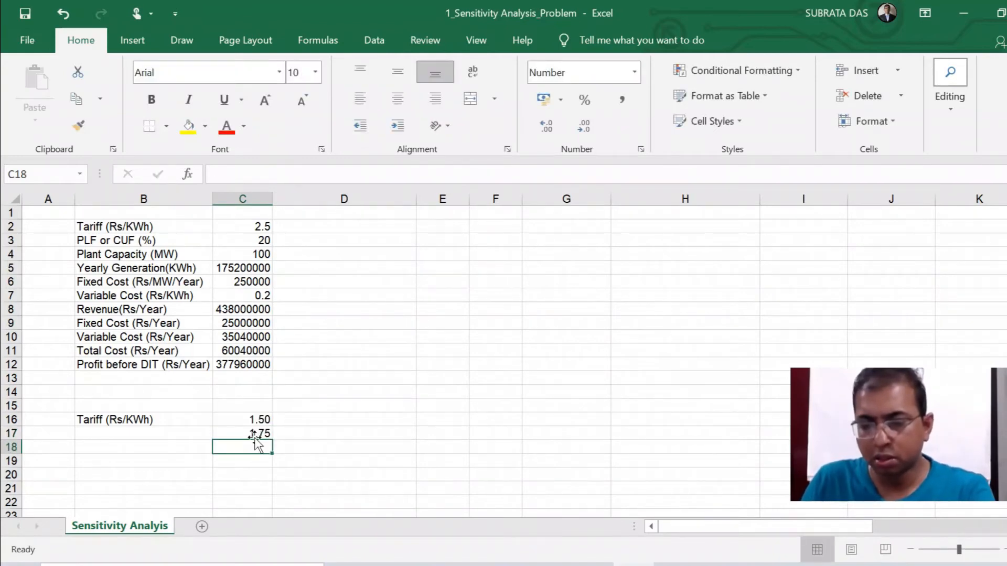
Fill the tariff increment formula from C17 down to C26.
{"action": "left_click", "coordinate": [261, 434]}
{"action": "left_click_drag", "start_coordinate": [272, 439], "coordinate": [265, 465]}
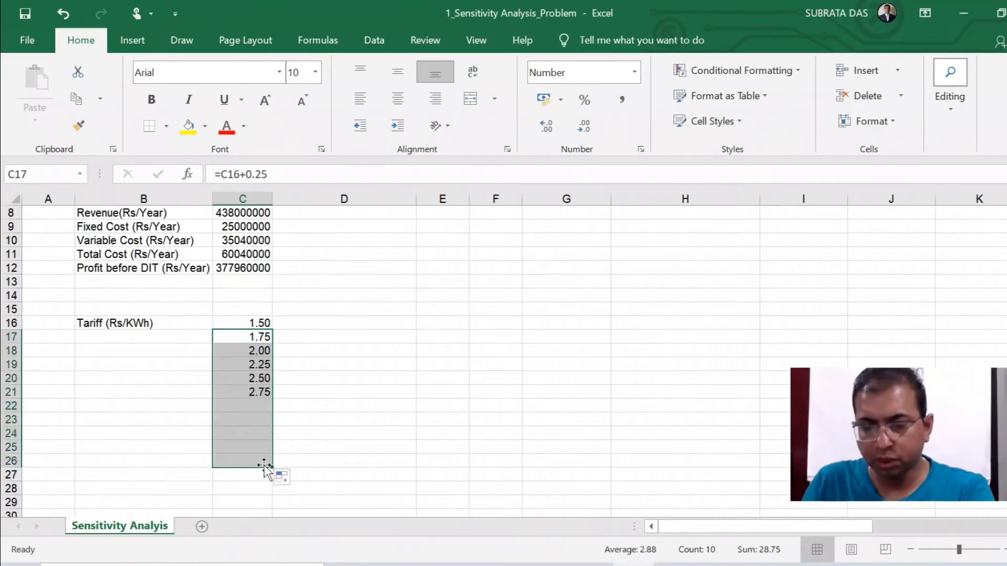
{"action": "left_click", "coordinate": [333, 368]}
{"action": "scroll", "coordinate": [337, 367], "scroll_direction": "up", "scroll_amount": 3}
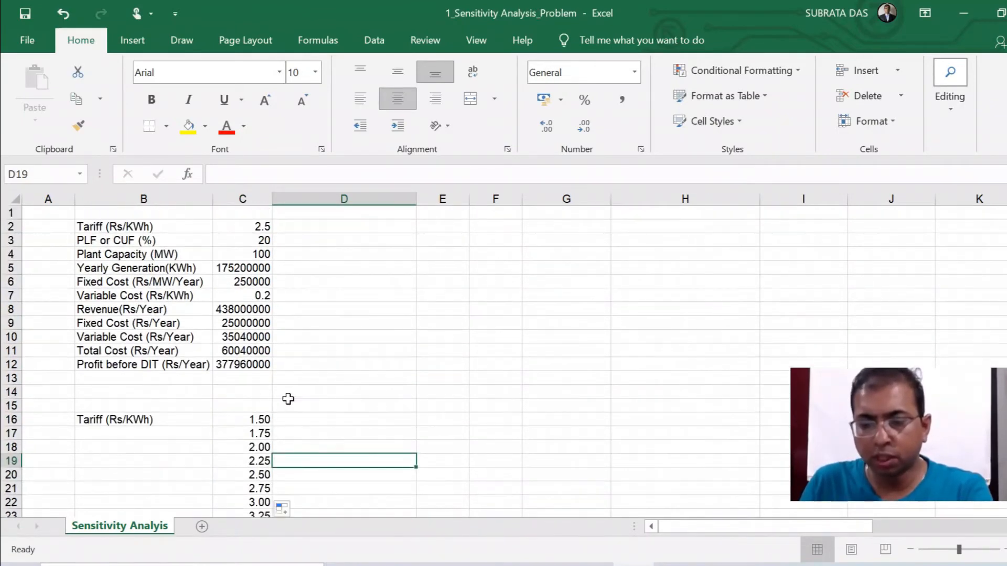
Copy the "Profit before DIT (Rs/Year)" label from B12 into D14 as the output heading.
{"action": "left_click", "coordinate": [341, 394]}
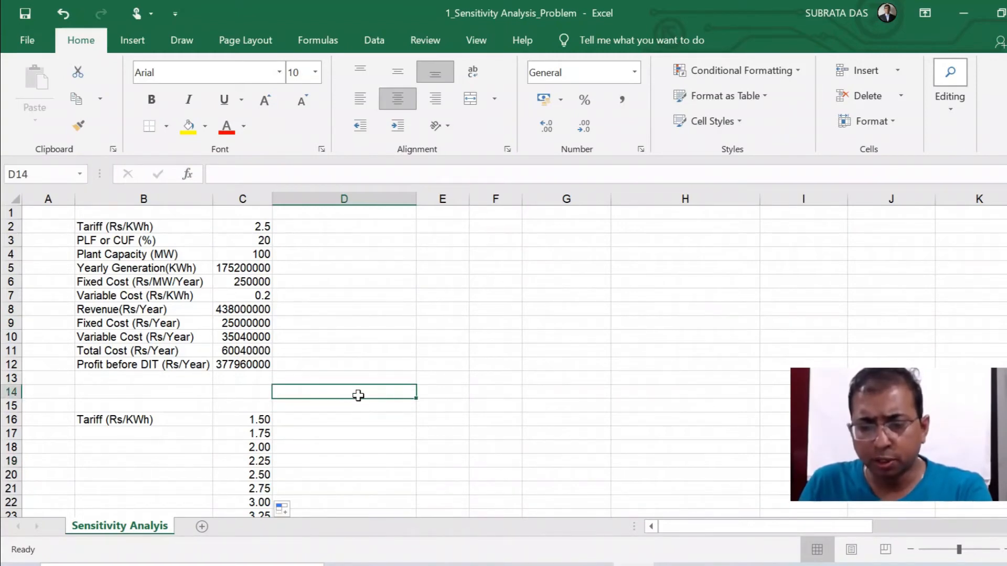
{"action": "left_click", "coordinate": [160, 364]}
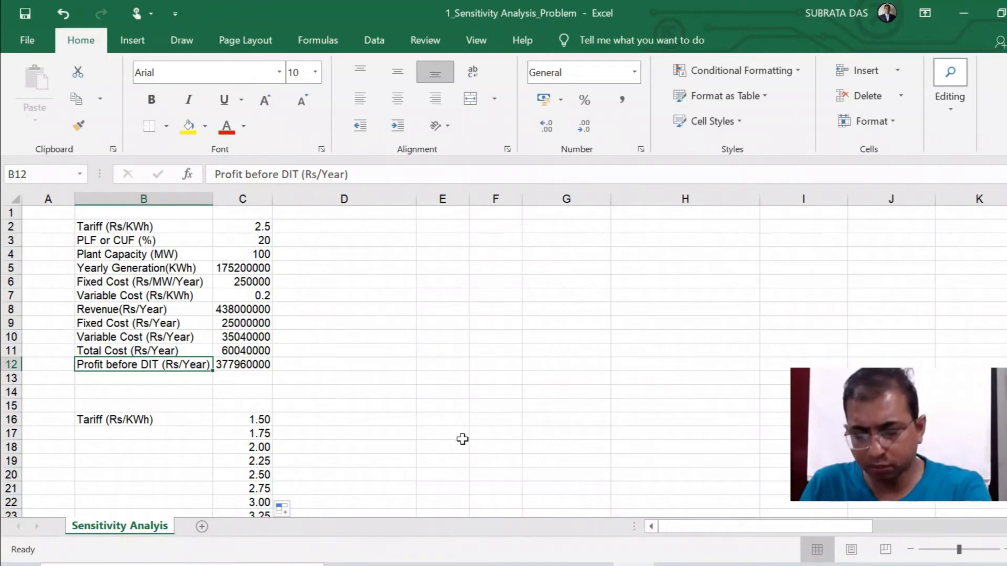
{"action": "key", "text": "ctrl+c"}
{"action": "left_click", "coordinate": [376, 395]}
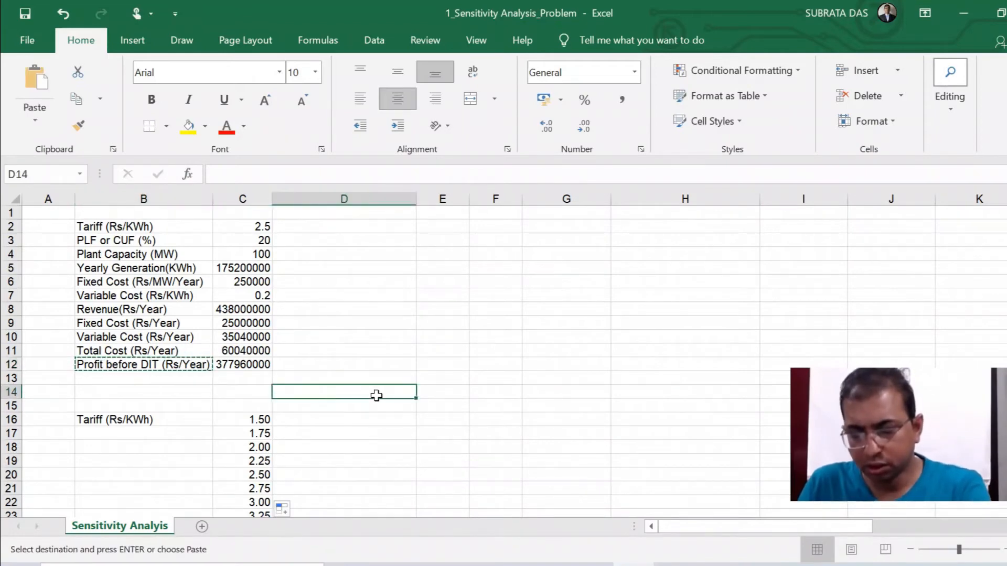
{"action": "key", "text": "ctrl+v"}
Link D15 to the model's profit result with the formula =C12.
{"action": "left_click", "coordinate": [335, 409]}
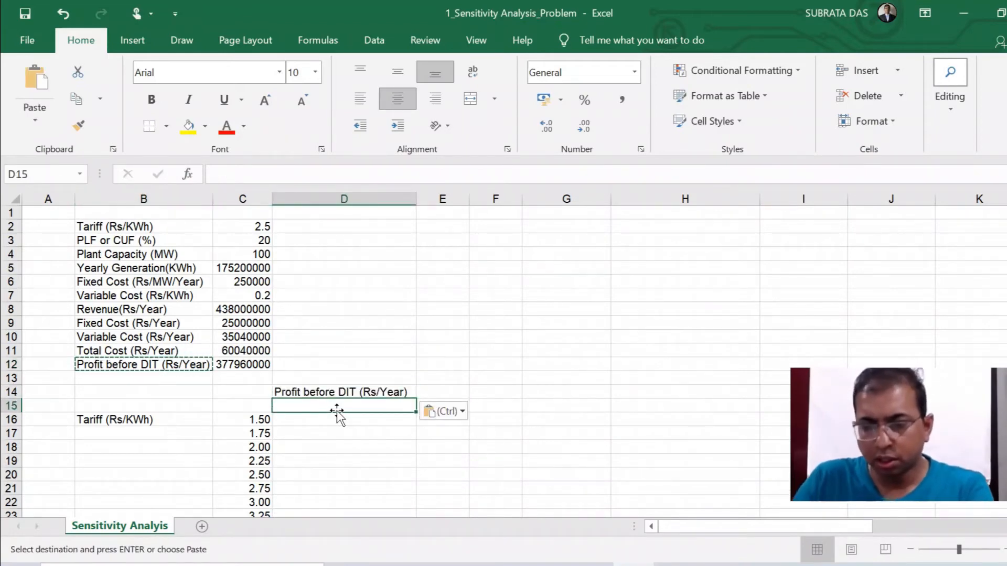
{"action": "type", "text": "="}
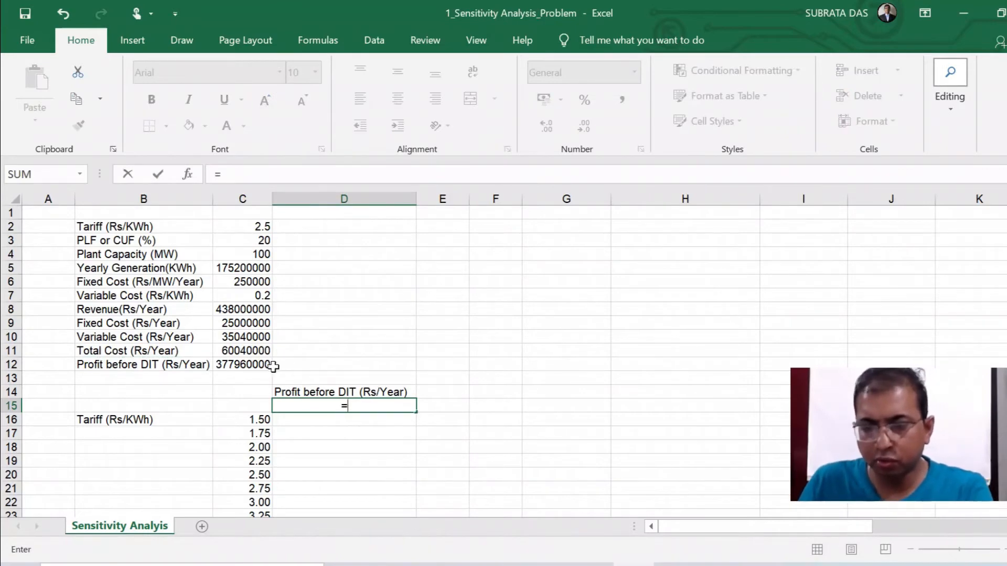
{"action": "left_click", "coordinate": [249, 361]}
{"action": "key", "text": "Return"}
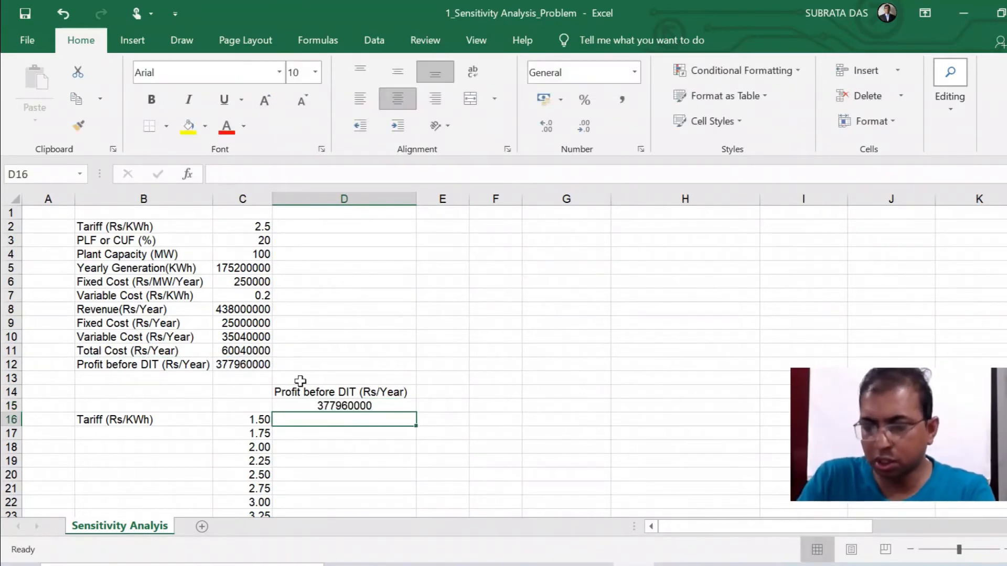
Start a What-If Analysis data table on the range C15:D26, covering the tariff values and the profit column.
{"action": "scroll", "coordinate": [335, 437], "scroll_direction": "down", "scroll_amount": 1}
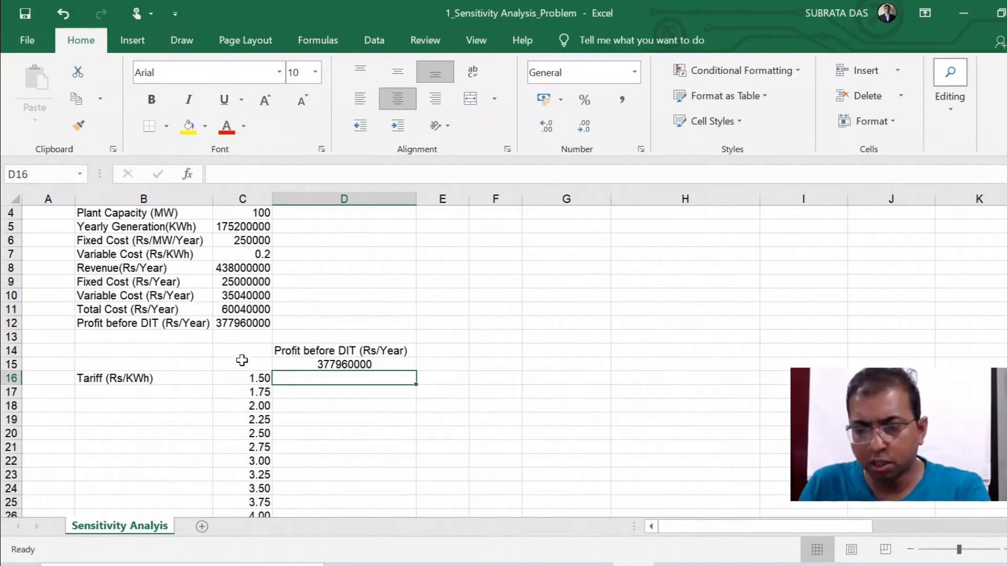
{"action": "left_click", "coordinate": [320, 366]}
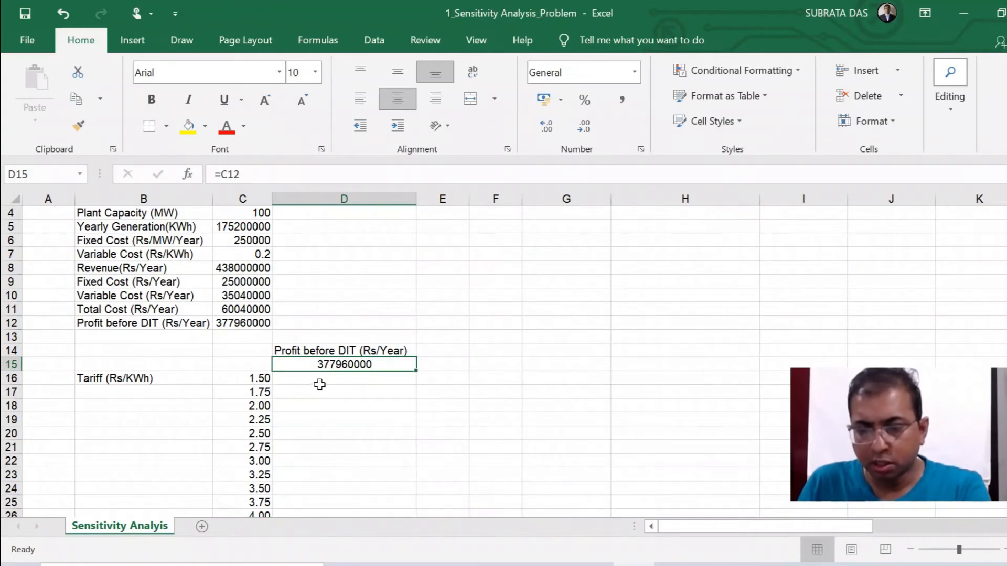
{"action": "left_click", "coordinate": [265, 380]}
{"action": "left_click_drag", "start_coordinate": [317, 379], "coordinate": [338, 481]}
{"action": "scroll", "coordinate": [349, 443], "scroll_direction": "up", "scroll_amount": 2}
{"action": "left_click_drag", "start_coordinate": [240, 407], "coordinate": [356, 501]}
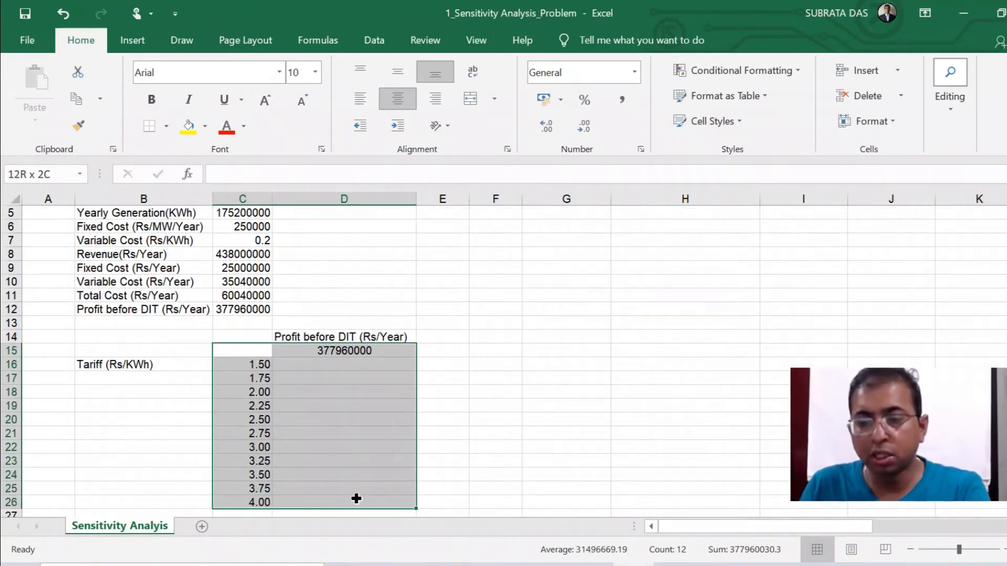
{"action": "left_click_drag", "start_coordinate": [356, 499], "coordinate": [357, 499]}
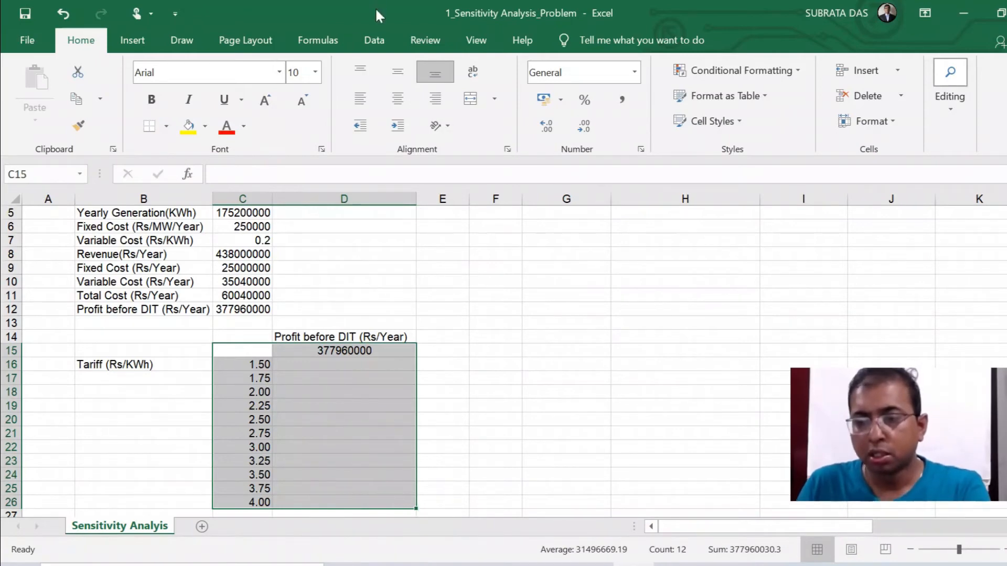
{"action": "left_click", "coordinate": [376, 41]}
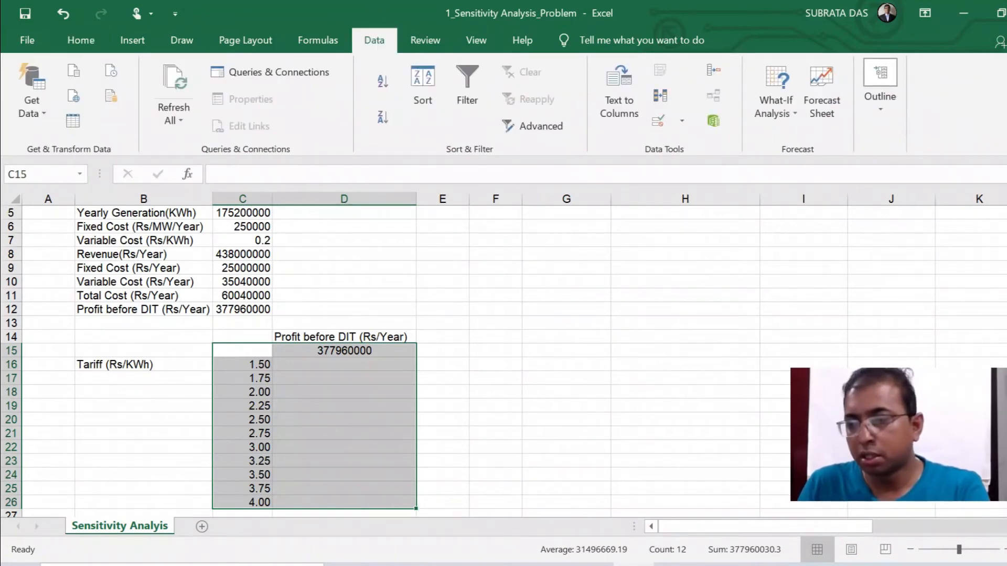
{"action": "left_click", "coordinate": [786, 121]}
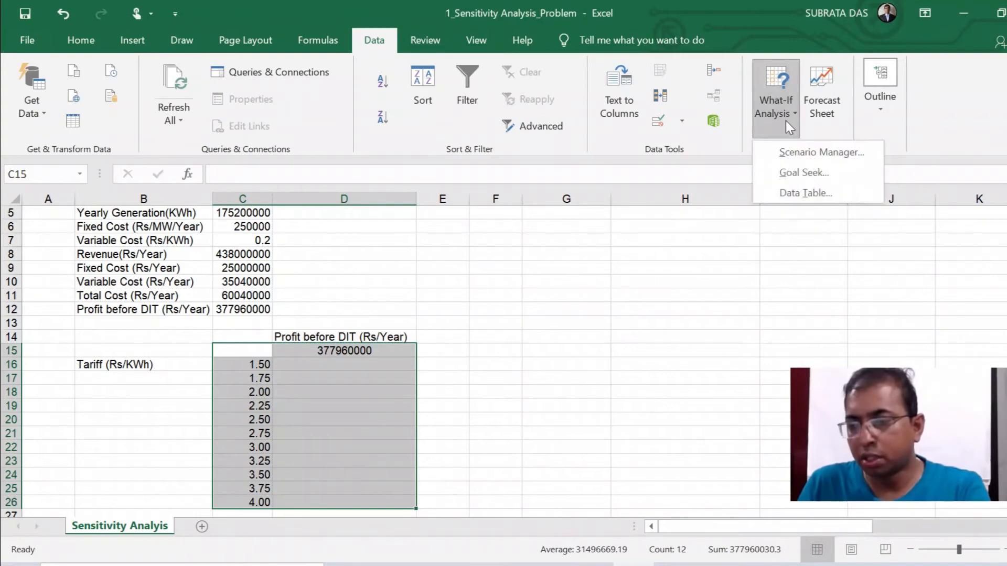
{"action": "left_click", "coordinate": [802, 193]}
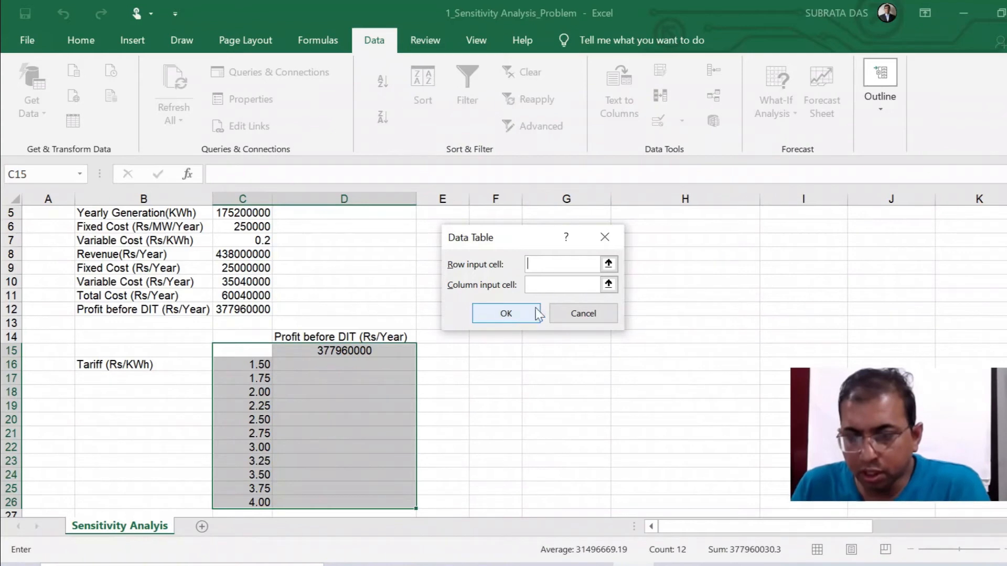
Set the data table's column input cell to the model's tariff in $C$2 and generate the profit values.
{"action": "left_click", "coordinate": [609, 285]}
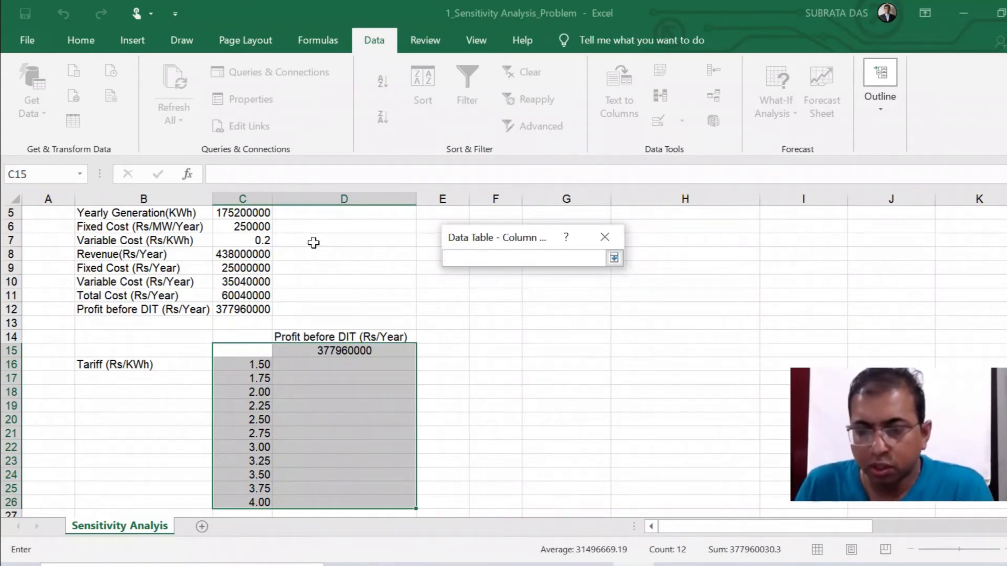
{"action": "scroll", "coordinate": [314, 243], "scroll_direction": "up", "scroll_amount": 2}
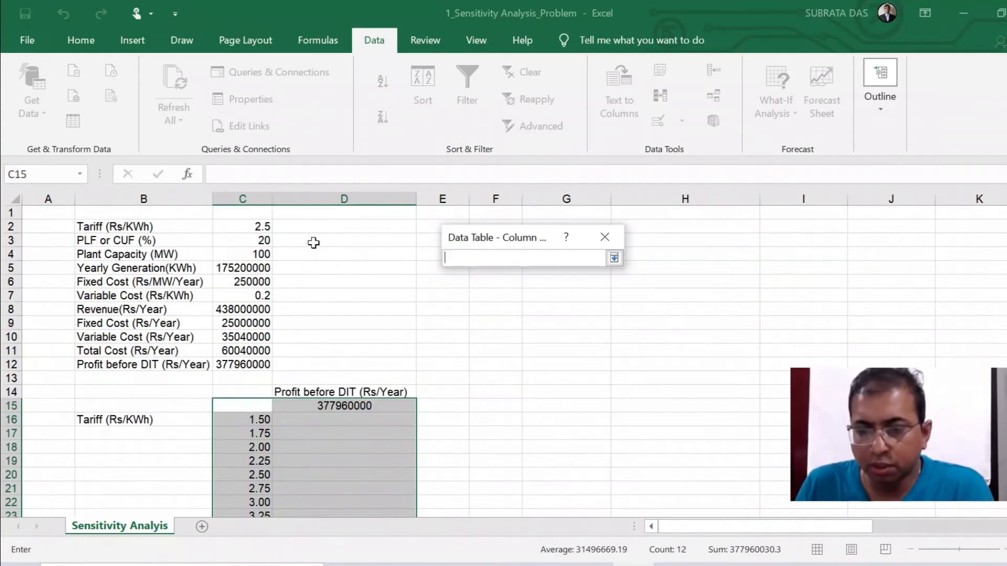
{"action": "left_click", "coordinate": [256, 227]}
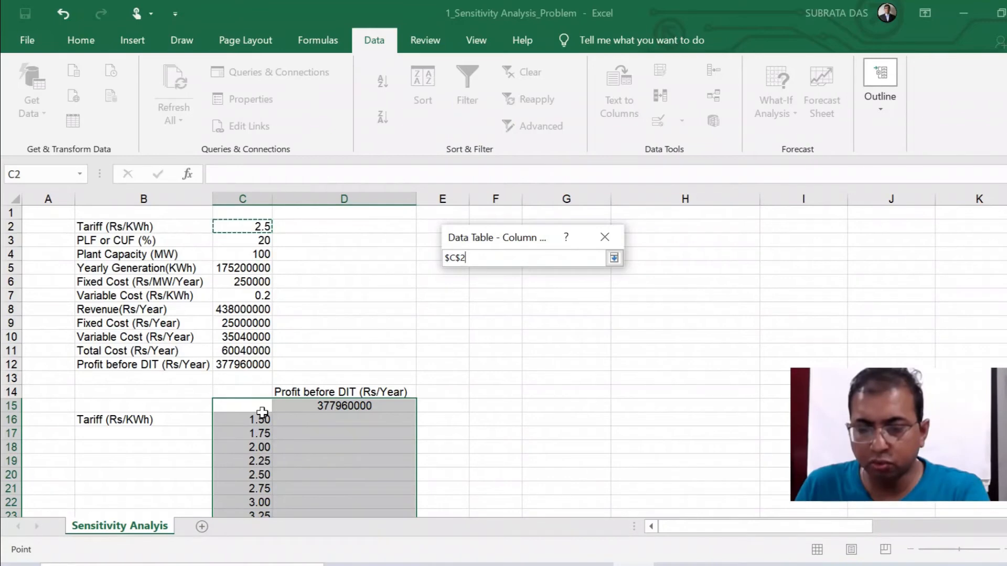
{"action": "left_click", "coordinate": [259, 435]}
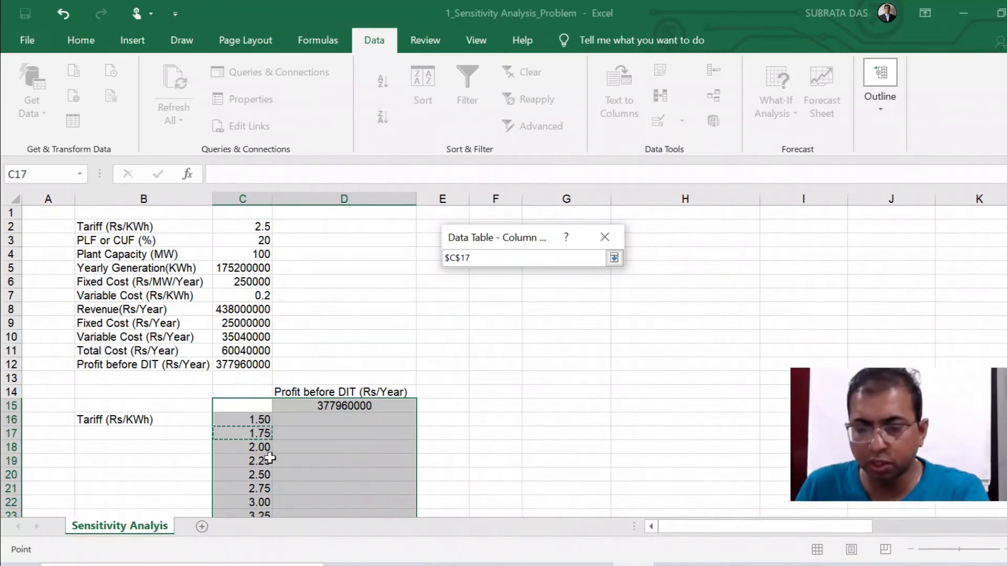
{"action": "left_click", "coordinate": [261, 225]}
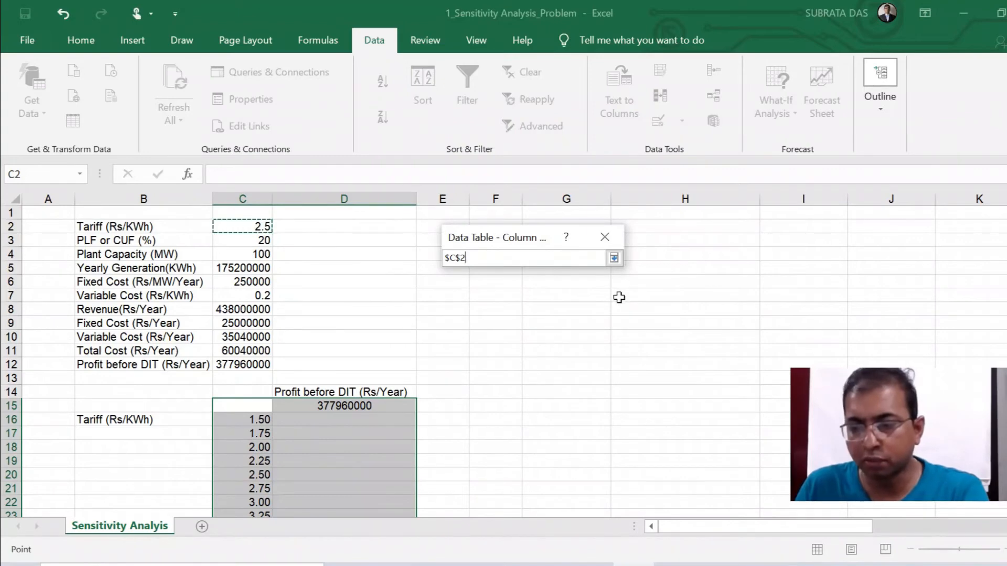
{"action": "left_click", "coordinate": [615, 259]}
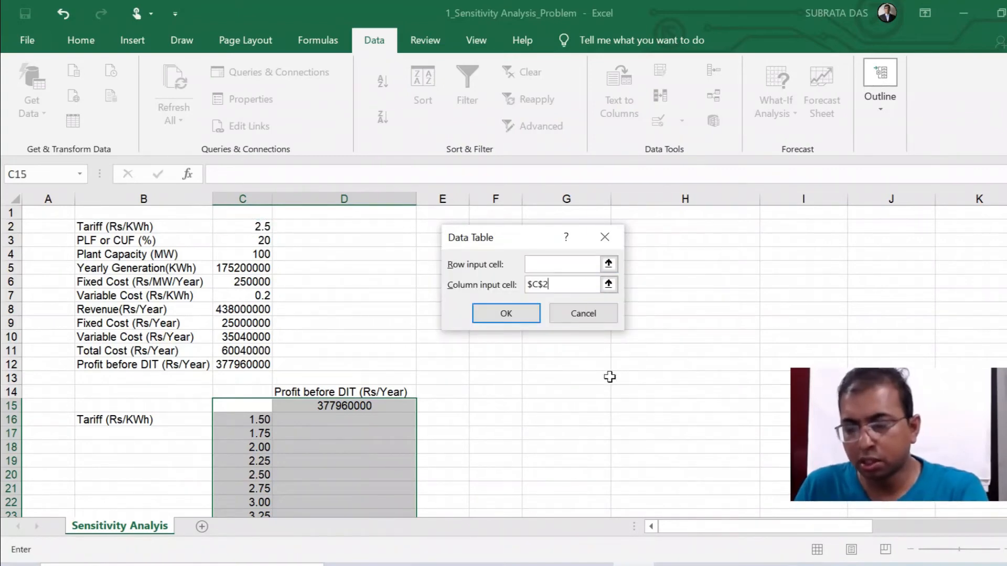
{"action": "left_click", "coordinate": [516, 324]}
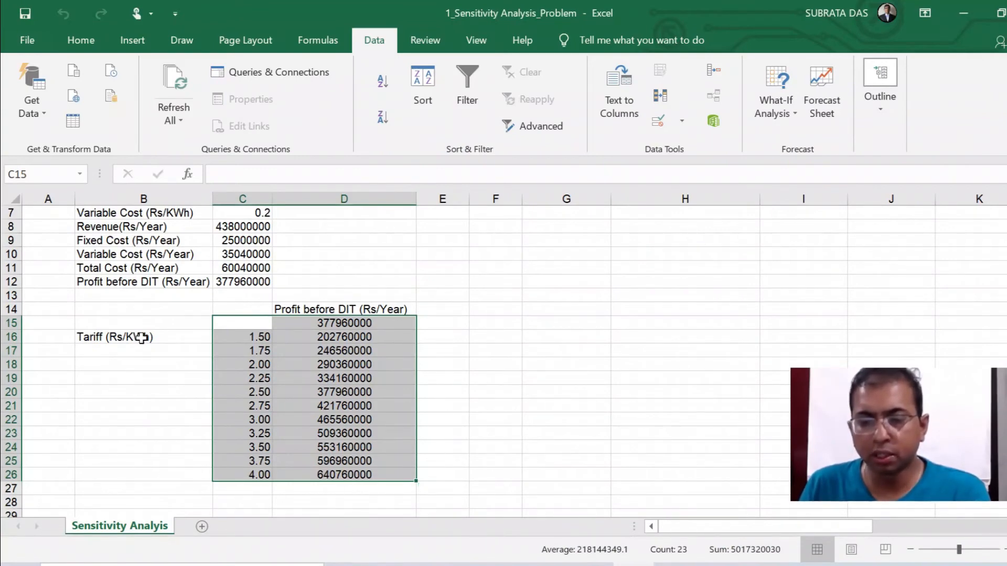
{"action": "left_click", "coordinate": [163, 336]}
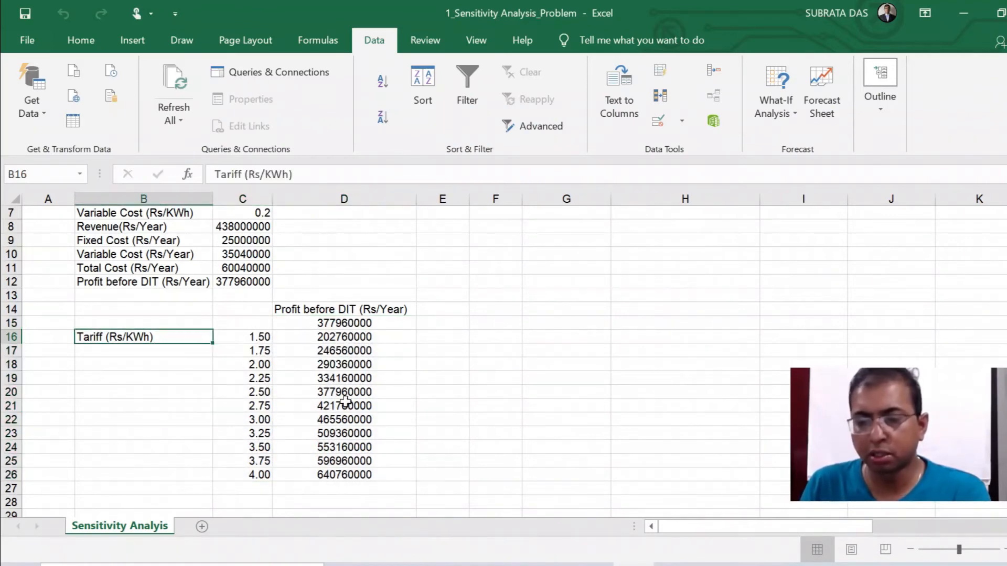
{"action": "left_click", "coordinate": [336, 474]}
{"action": "scroll", "coordinate": [608, 467], "scroll_direction": "up", "scroll_amount": 1}
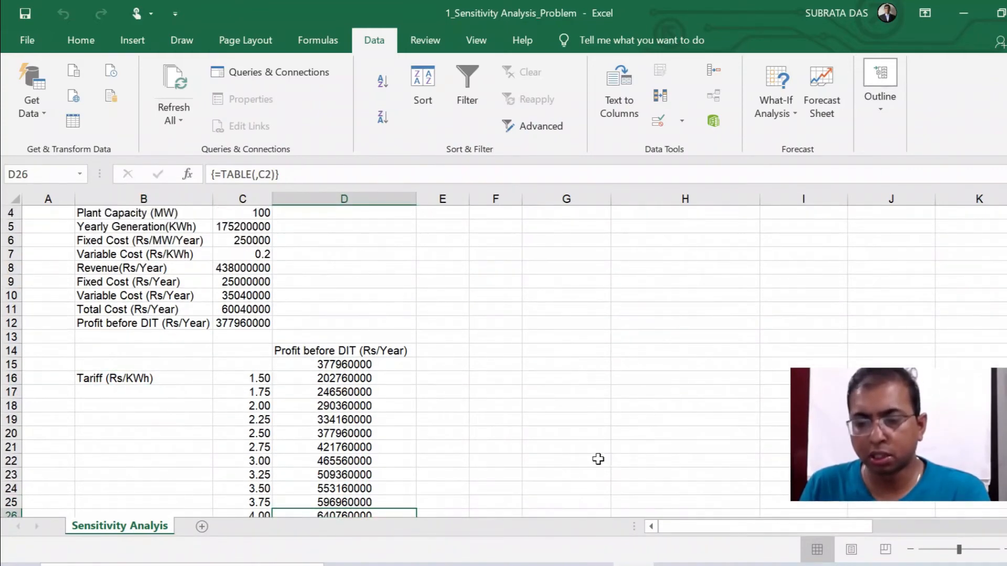
{"action": "scroll", "coordinate": [599, 460], "scroll_direction": "down", "scroll_amount": 1}
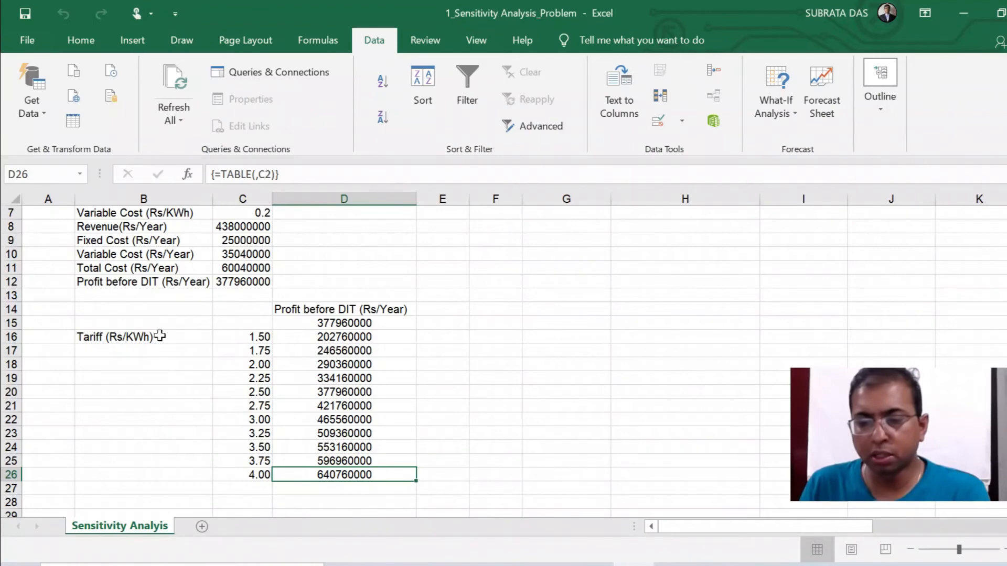
Copy the tariff label and tariff values in B16:C26.
{"action": "left_click_drag", "start_coordinate": [149, 336], "coordinate": [261, 475]}
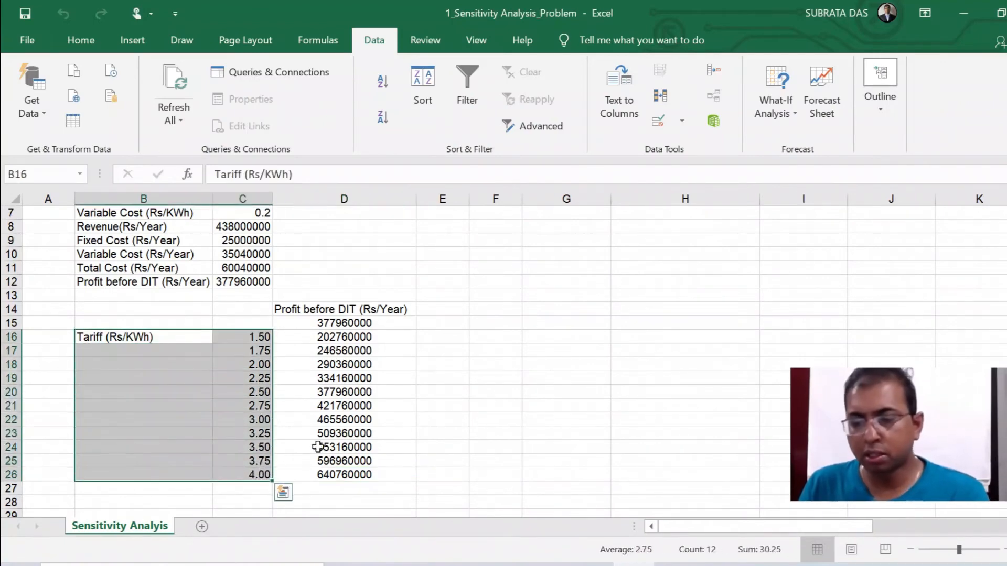
{"action": "key", "text": "ctrl+c"}
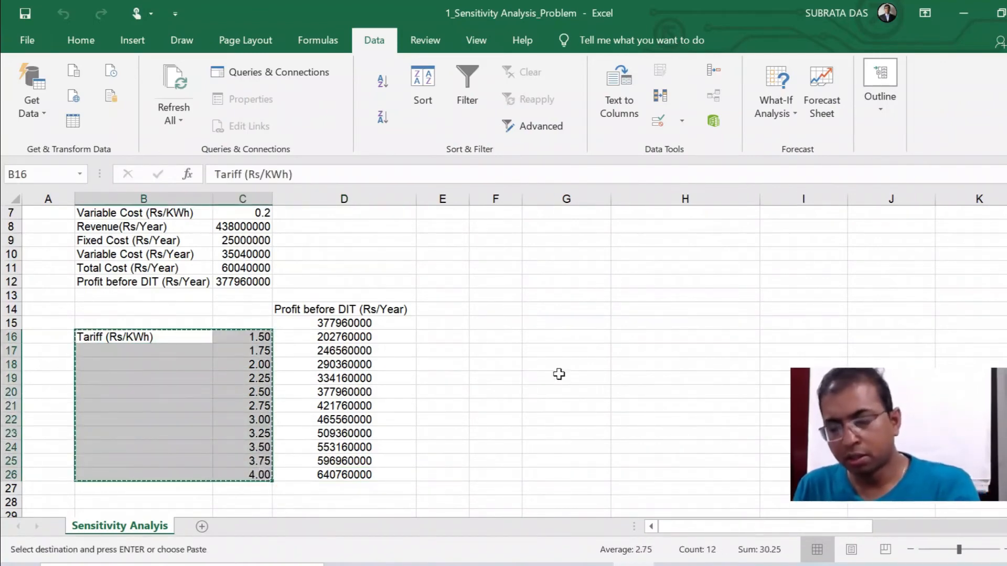
{"action": "left_click", "coordinate": [572, 322]}
{"action": "key", "text": "ctrl+v"}
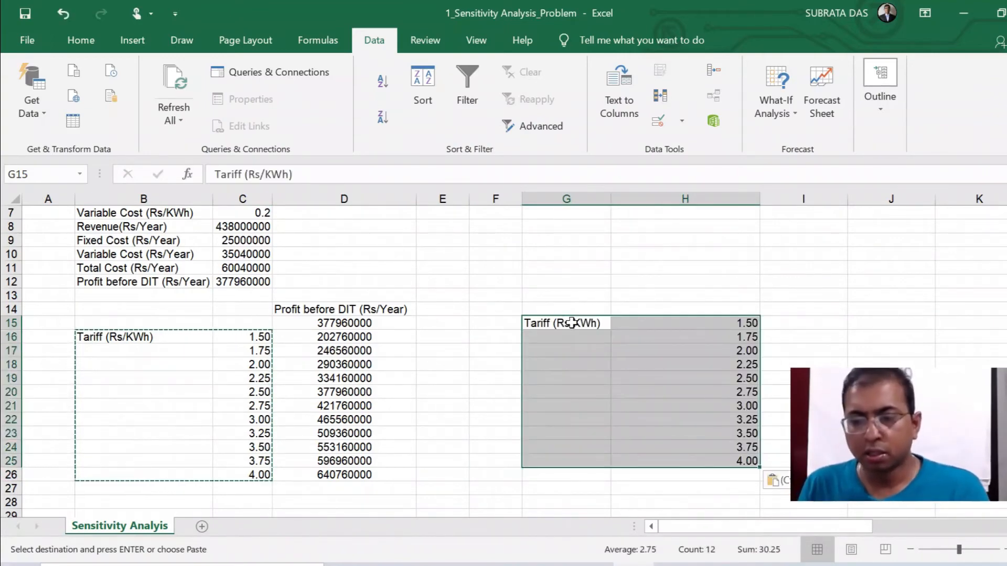
{"action": "scroll", "coordinate": [333, 339], "scroll_direction": "up", "scroll_amount": 1}
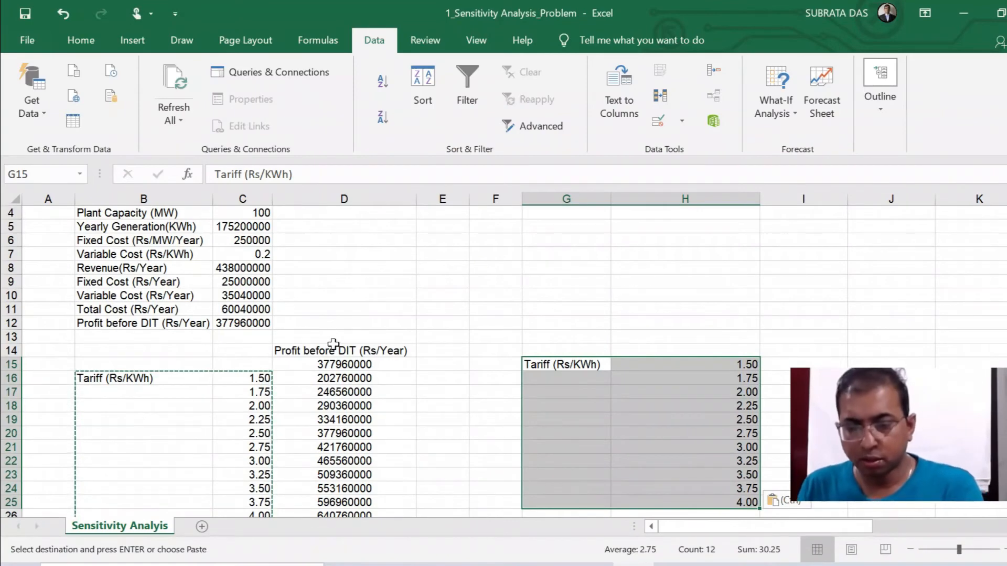
{"action": "key", "text": "ctrl+z"}
Paste the copied tariff label and values starting at G16 to begin a second table.
{"action": "left_click", "coordinate": [554, 382]}
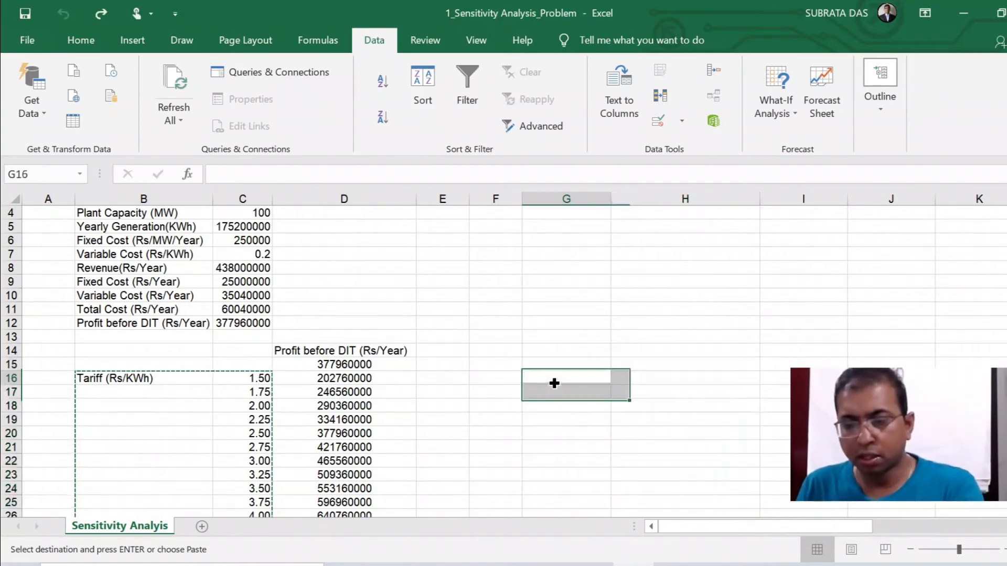
{"action": "key", "text": "ctrl+v"}
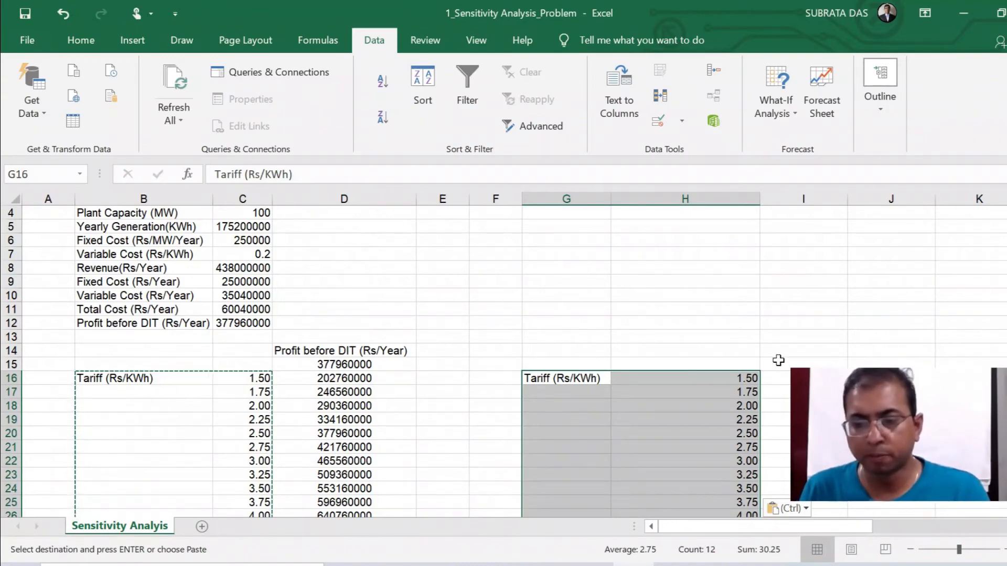
{"action": "left_click", "coordinate": [778, 361]}
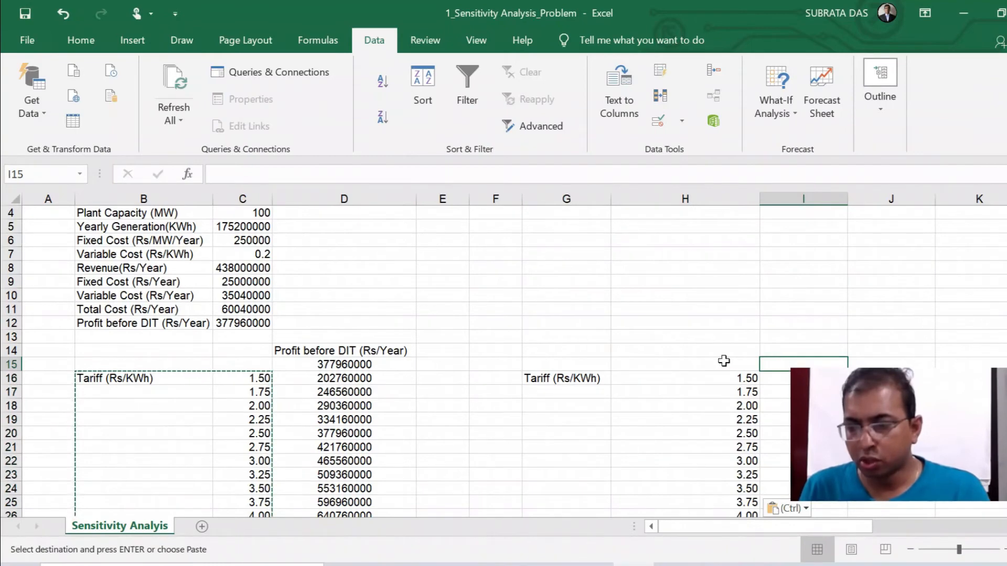
Narrow column H, which holds the second table's tariff values.
{"action": "left_click", "coordinate": [656, 213]}
{"action": "key", "text": "ctrl+shift+Down"}
{"action": "key", "text": "ctrl+shift+Down"}
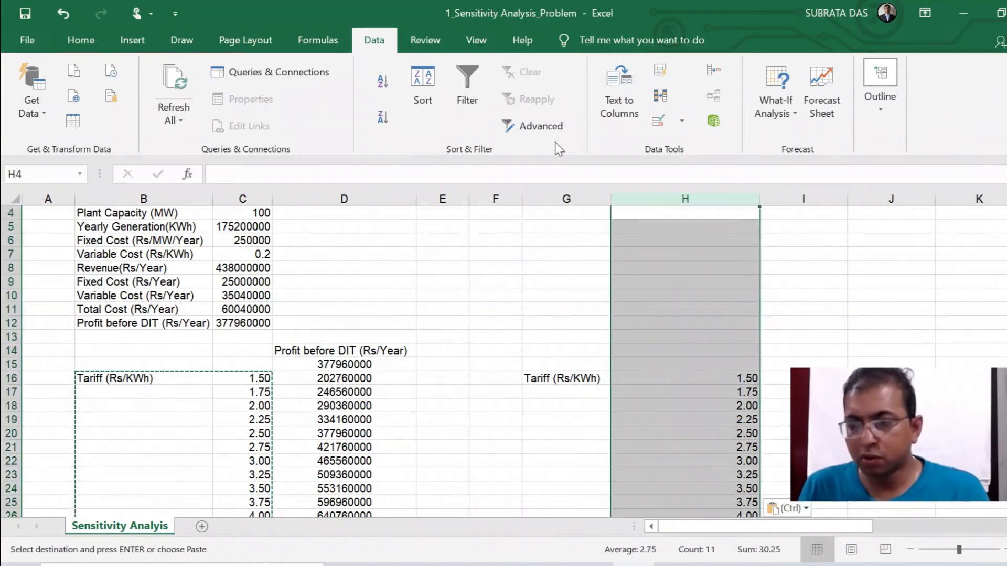
{"action": "left_click_drag", "start_coordinate": [759, 199], "coordinate": [695, 202]}
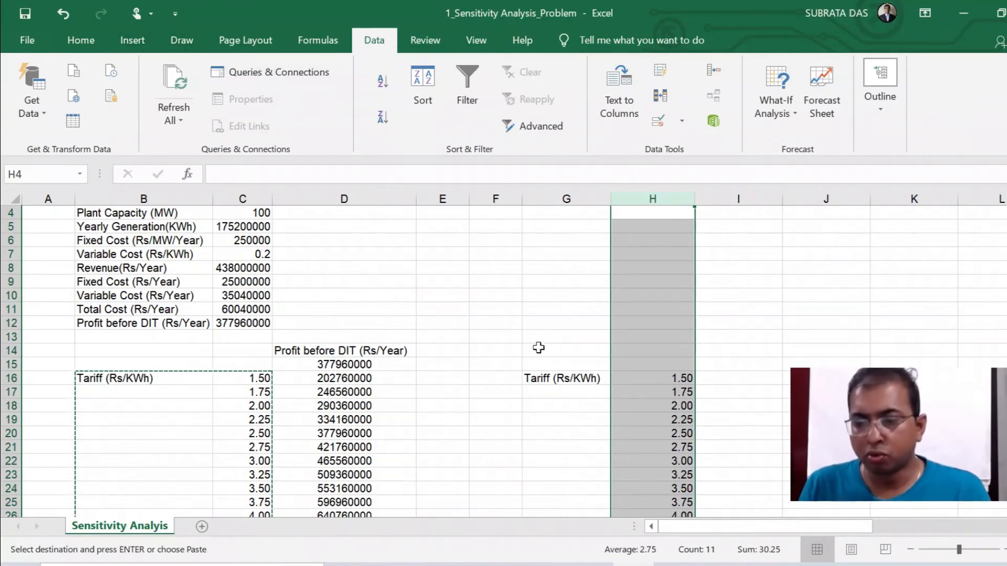
{"action": "left_click", "coordinate": [658, 393]}
{"action": "left_click", "coordinate": [737, 347]}
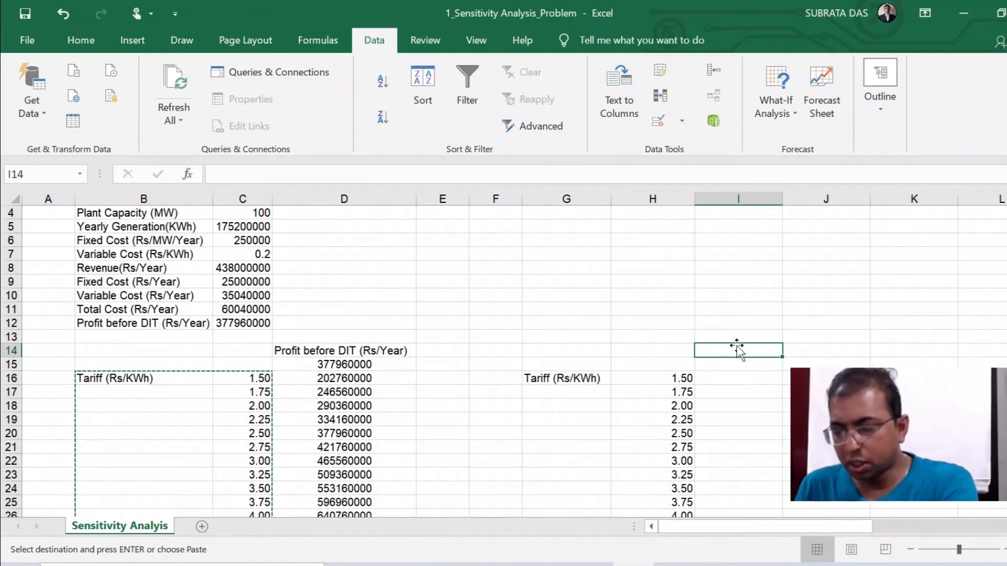
{"action": "type", "text": "="}
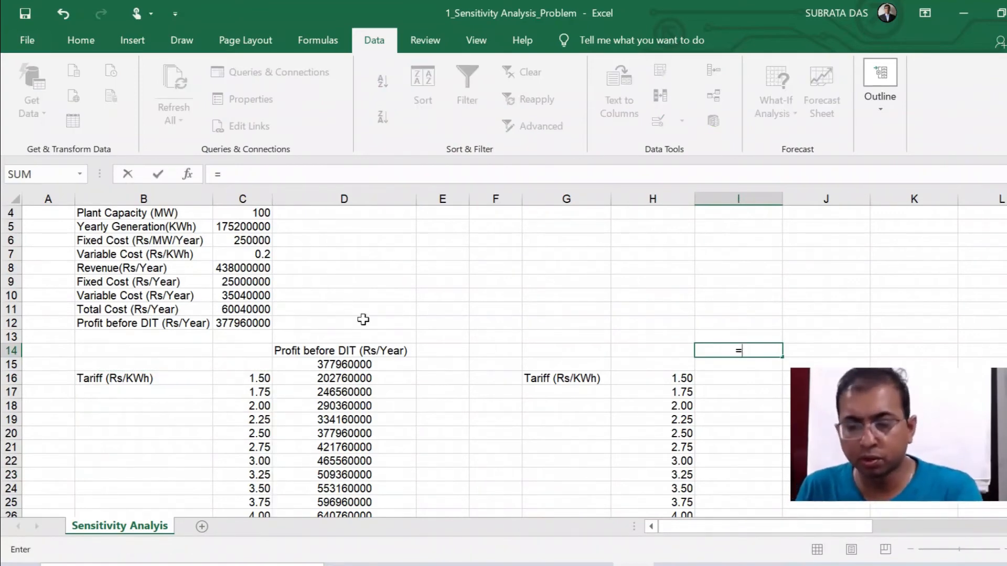
{"action": "key", "text": "Escape"}
Copy the "PLF or CUF (%)" label from B3 into I14 as the second table's row heading.
{"action": "scroll", "coordinate": [107, 299], "scroll_direction": "up", "scroll_amount": 1}
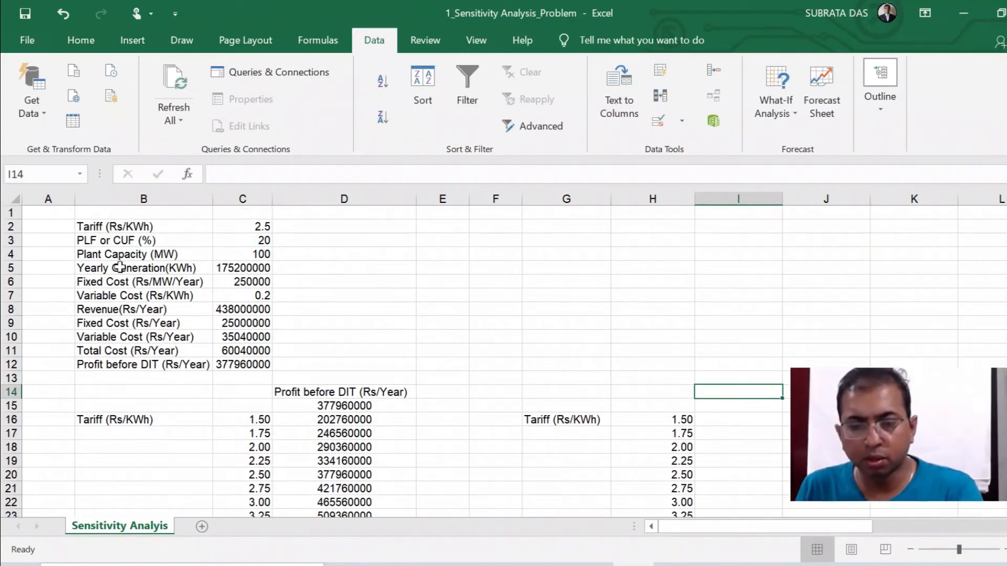
{"action": "left_click", "coordinate": [121, 243]}
{"action": "key", "text": "ctrl+c"}
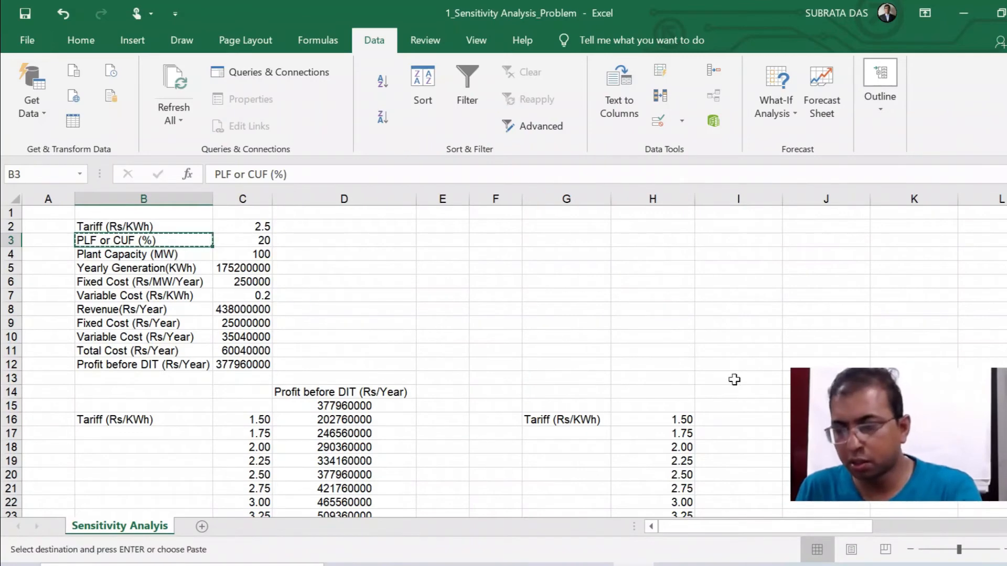
{"action": "left_click", "coordinate": [738, 391]}
{"action": "key", "text": "ctrl+v"}
Enter 17 in I15 as the first PLF value and the increment formula =I15+0.5 in J15.
{"action": "left_click", "coordinate": [726, 409]}
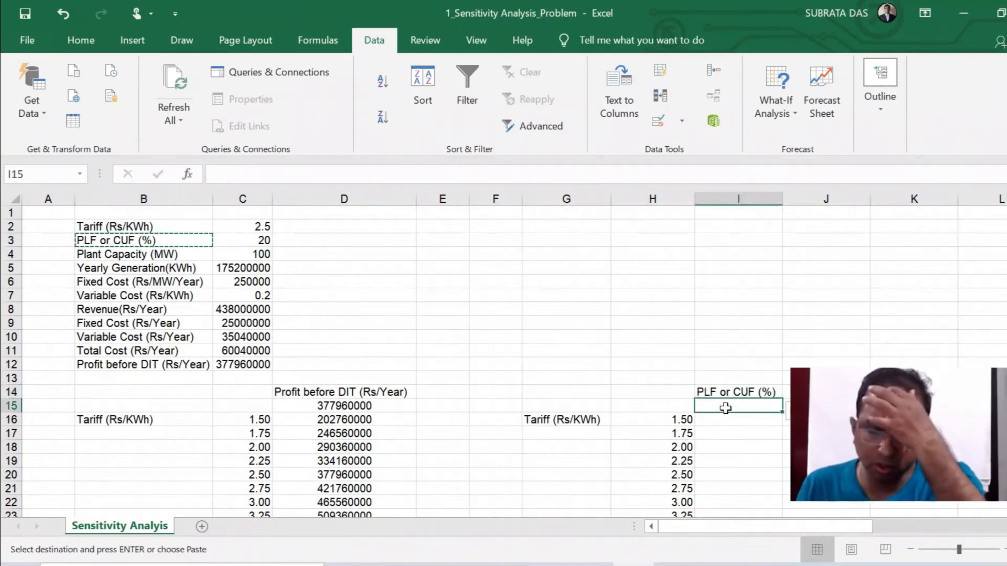
{"action": "type", "text": "1"}
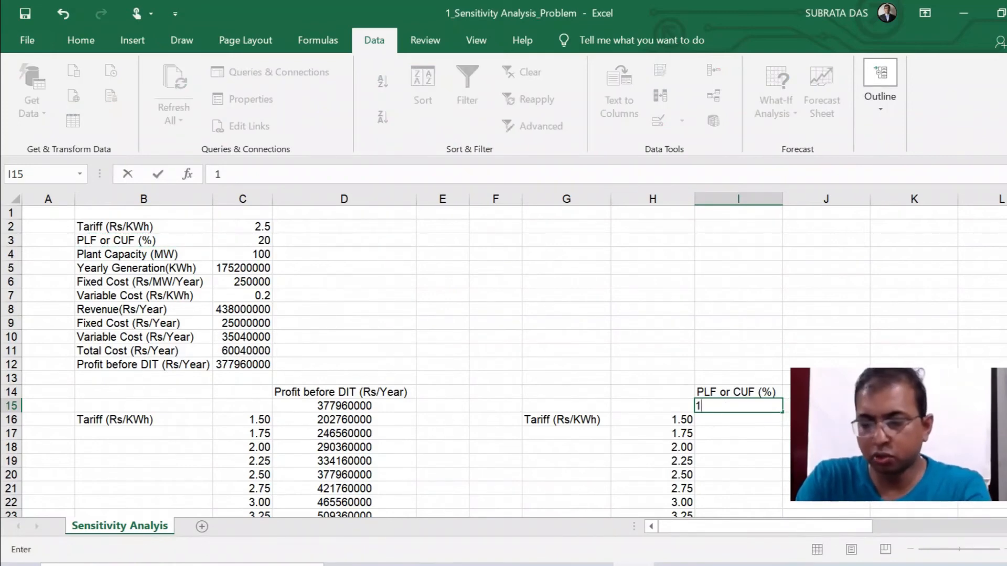
{"action": "type", "text": "7"}
{"action": "key", "text": "Tab"}
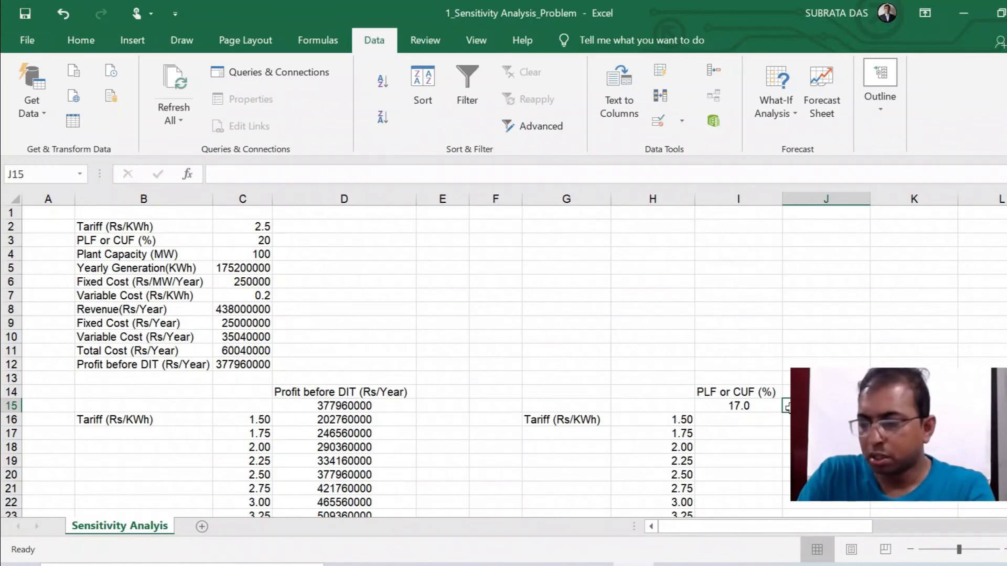
{"action": "type", "text": "="}
{"action": "left_click", "coordinate": [742, 406]}
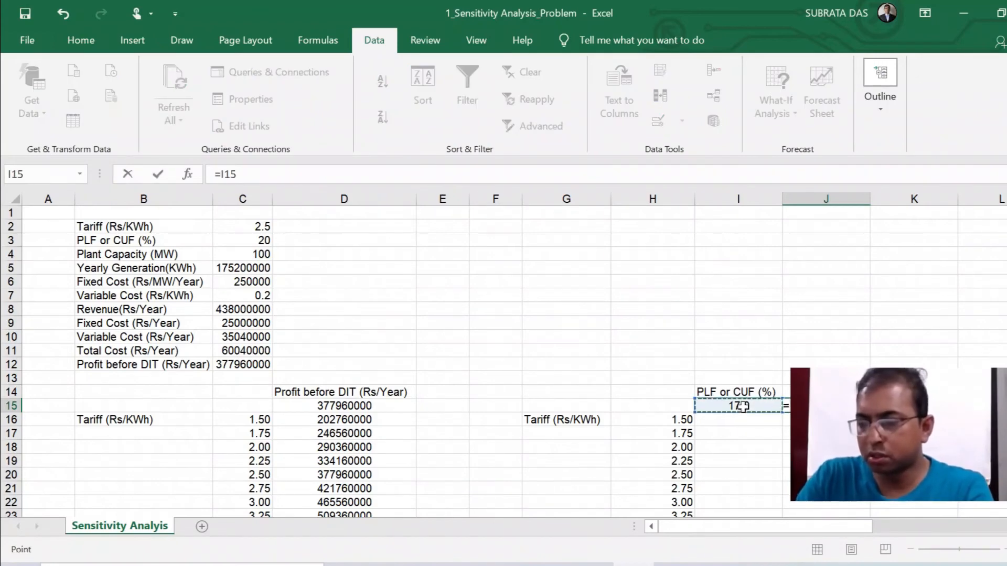
{"action": "type", "text": "+0.5"}
{"action": "key", "text": "Return"}
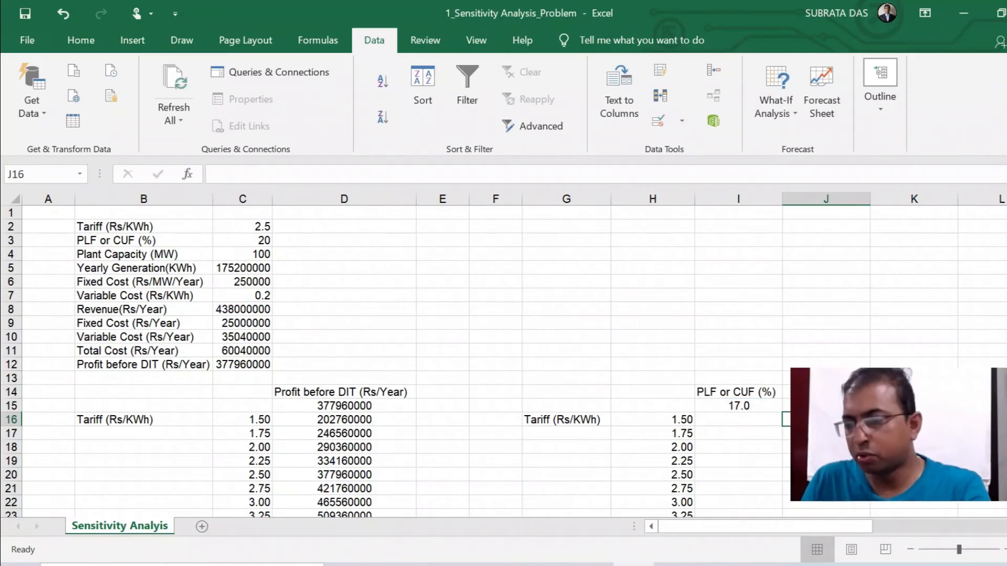
Fill the PLF increment formula from J15 across to S15.
{"action": "left_click", "coordinate": [826, 406]}
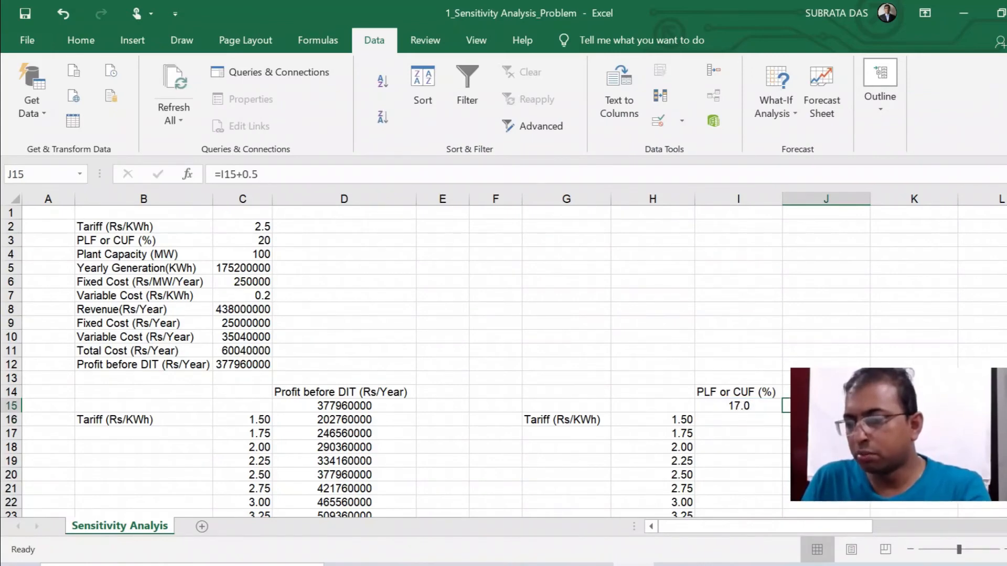
{"action": "left_click_drag", "start_coordinate": [870, 412], "coordinate": [849, 412]}
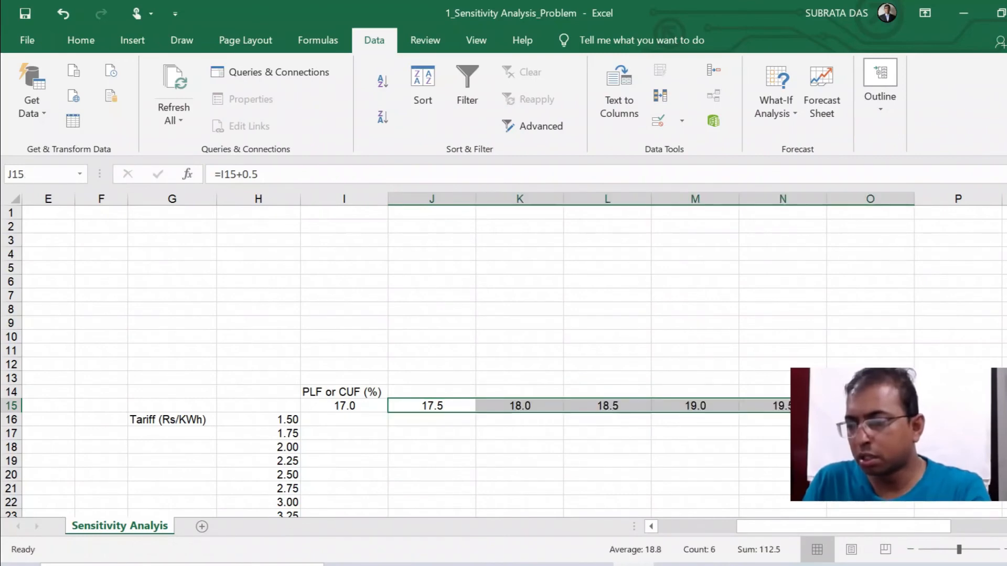
{"action": "left_click_drag", "start_coordinate": [914, 413], "coordinate": [944, 413]}
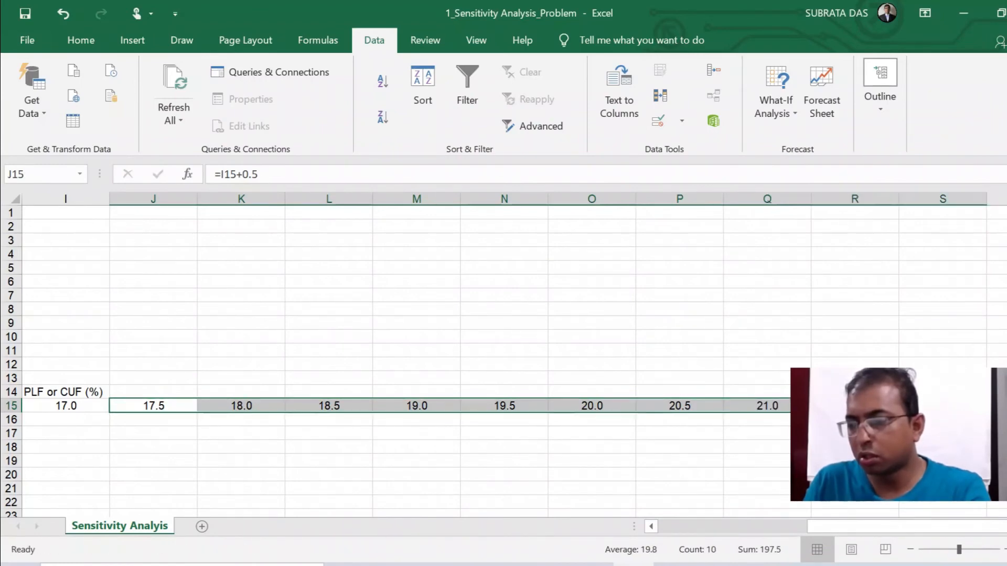
{"action": "left_click", "coordinate": [673, 405]}
{"action": "key", "text": "Left"}
{"action": "key", "text": "Left"}
{"action": "key", "text": "Left"}
{"action": "key", "text": "Left"}
{"action": "key", "text": "Left"}
{"action": "key", "text": "Left"}
{"action": "key", "text": "Left"}
{"action": "key", "text": "Left"}
{"action": "key", "text": "Left"}
{"action": "key", "text": "Left"}
{"action": "key", "text": "Left"}
{"action": "key", "text": "Left"}
{"action": "key", "text": "Left"}
{"action": "key", "text": "Left"}
{"action": "key", "text": "Left"}
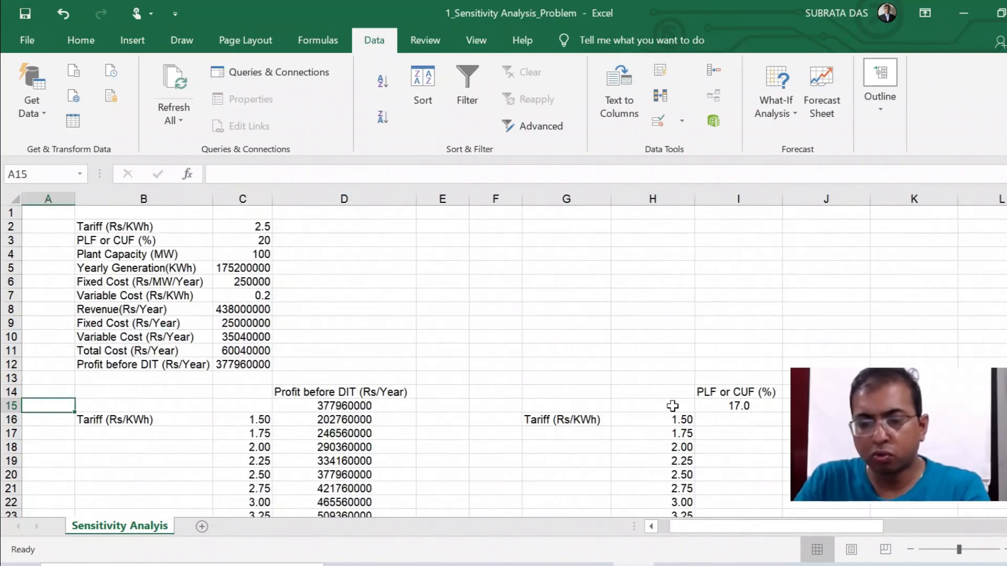
{"action": "key", "text": "Right"}
{"action": "key", "text": "Right"}
{"action": "key", "text": "Right"}
{"action": "key", "text": "Right"}
{"action": "key", "text": "Right"}
{"action": "key", "text": "Right"}
{"action": "key", "text": "Right"}
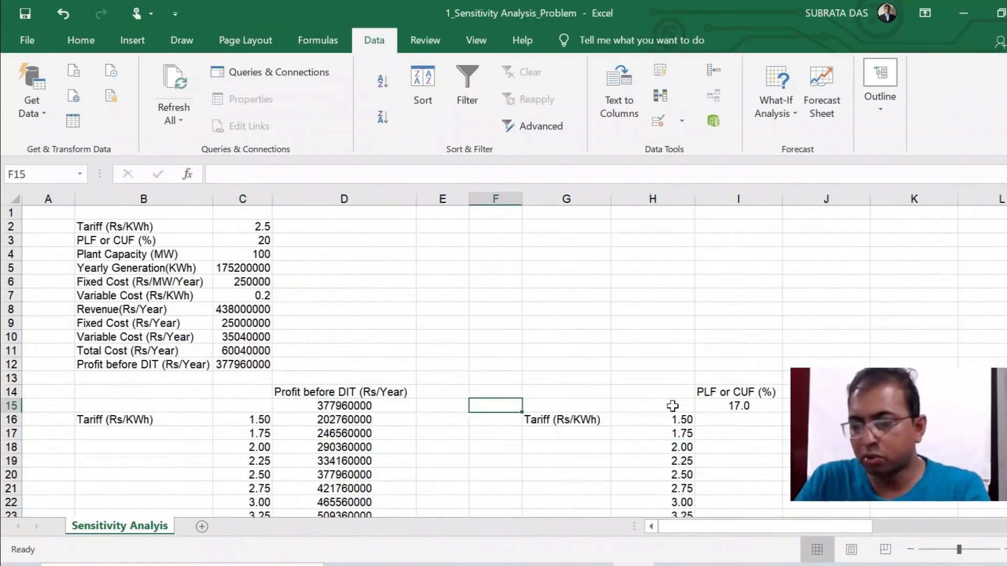
{"action": "key", "text": "Up"}
{"action": "key", "text": "Left"}
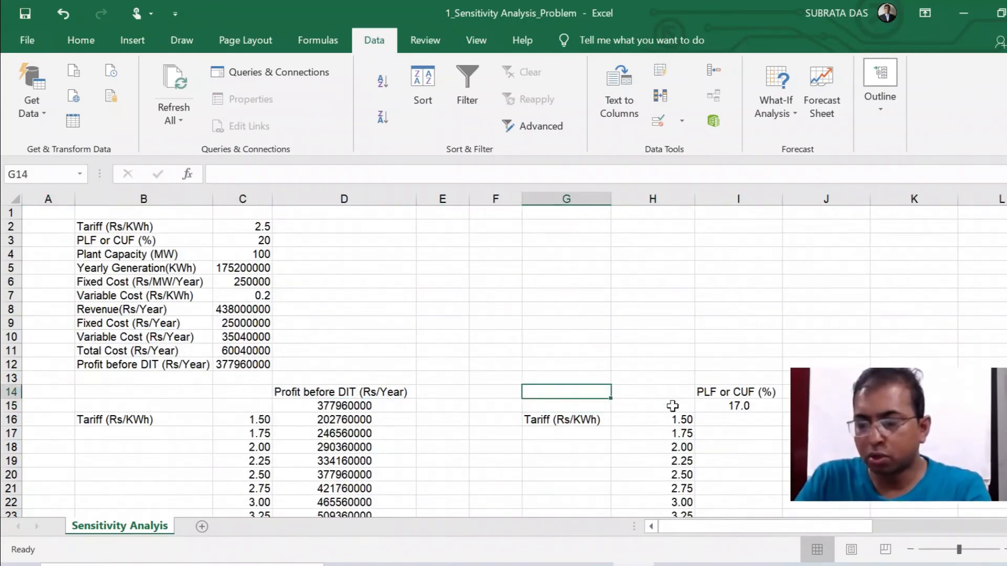
{"action": "key", "text": "Right"}
{"action": "key", "text": "Up"}
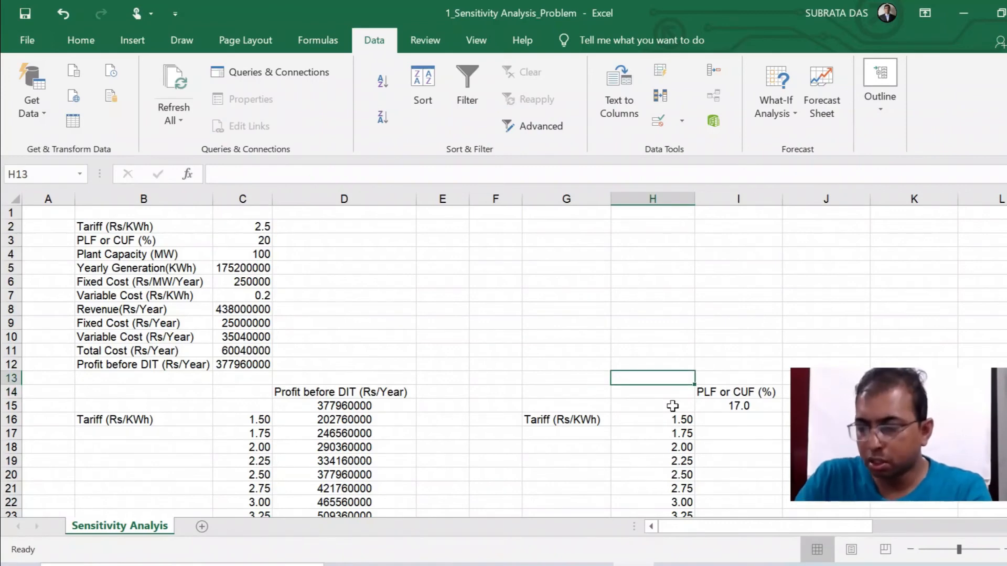
Copy the "Profit before DIT (Rs/Year)" label from B12 into H13 as the second table's title.
{"action": "left_click", "coordinate": [116, 364]}
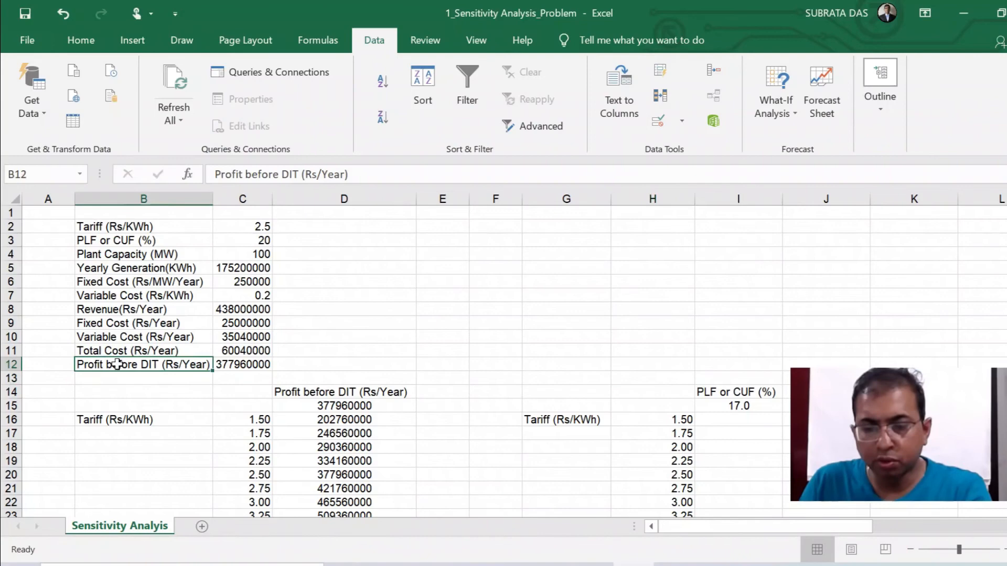
{"action": "key", "text": "ctrl+c"}
{"action": "left_click", "coordinate": [628, 376]}
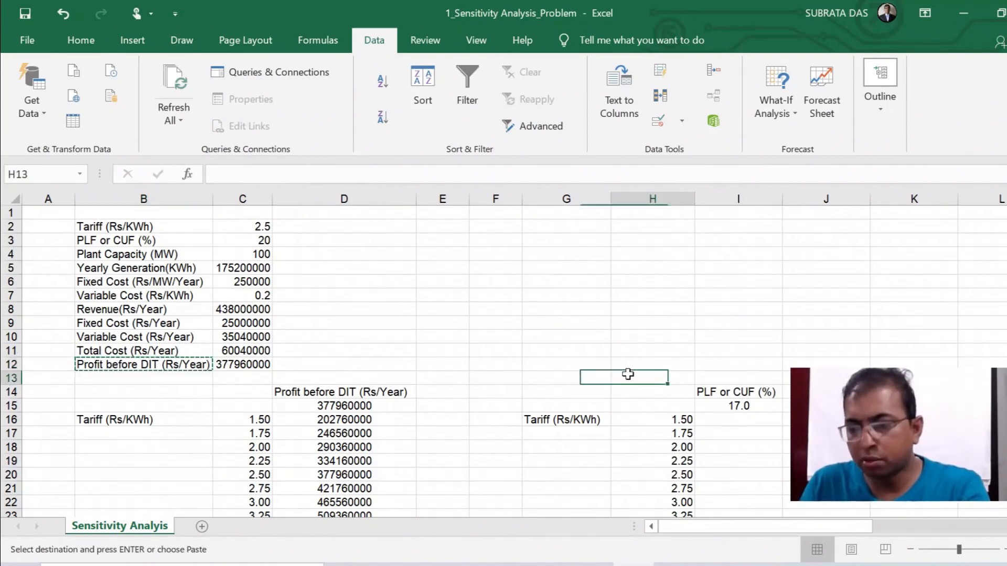
{"action": "key", "text": "ctrl+v"}
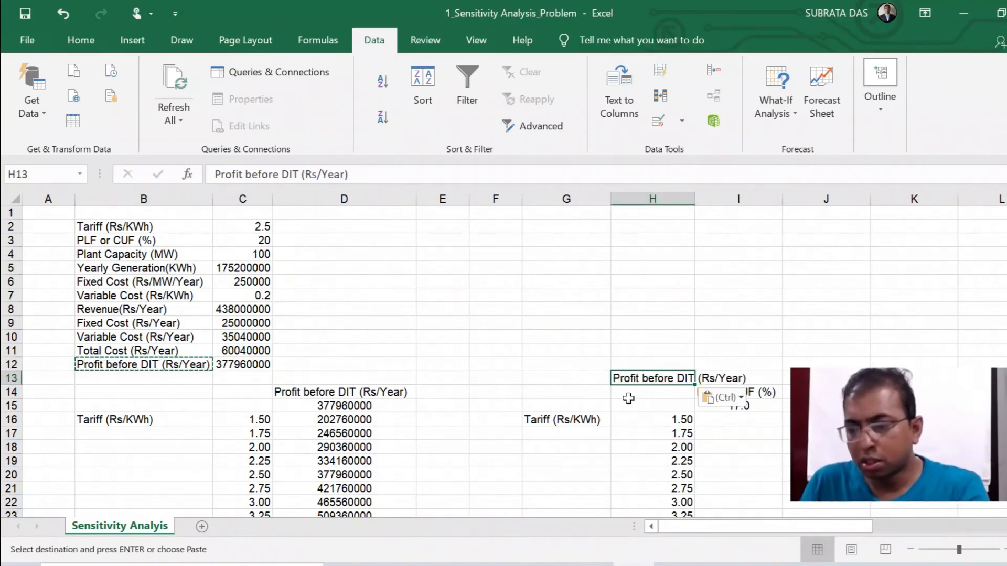
Link the second table's corner cell H15 to the model's profit before DIT with the formula =C12.
{"action": "left_click", "coordinate": [687, 395]}
{"action": "left_click", "coordinate": [662, 412]}
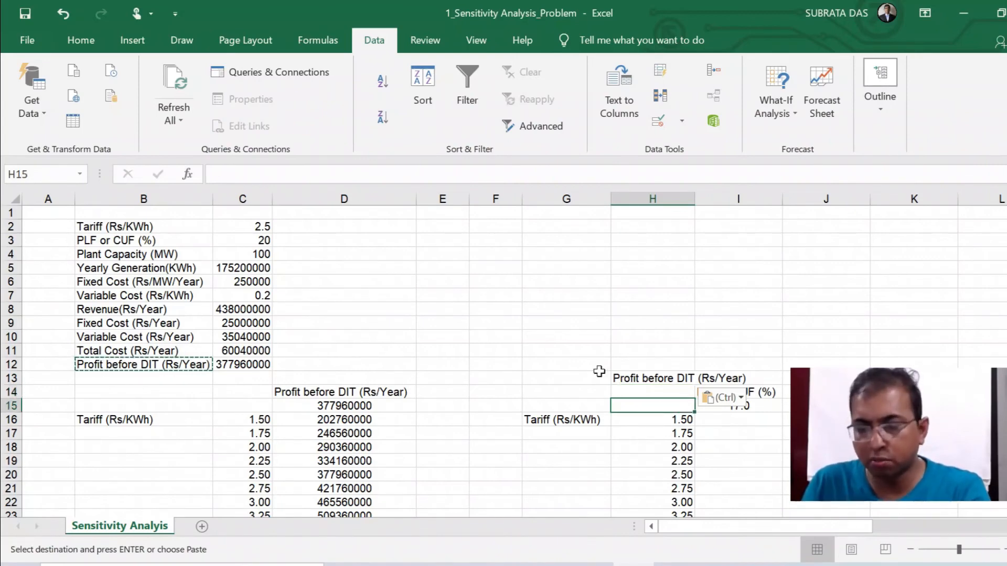
{"action": "type", "text": "="}
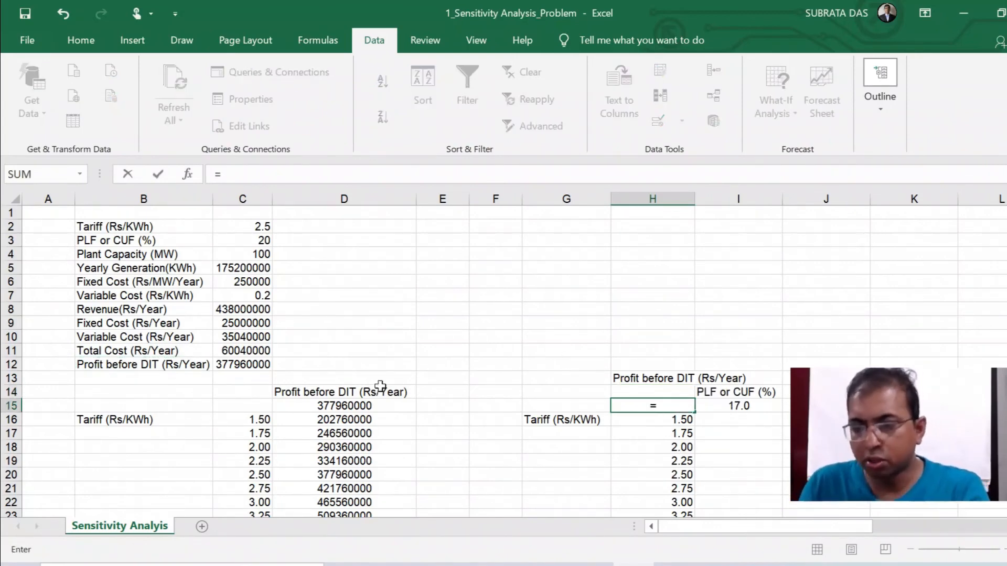
{"action": "left_click", "coordinate": [245, 363]}
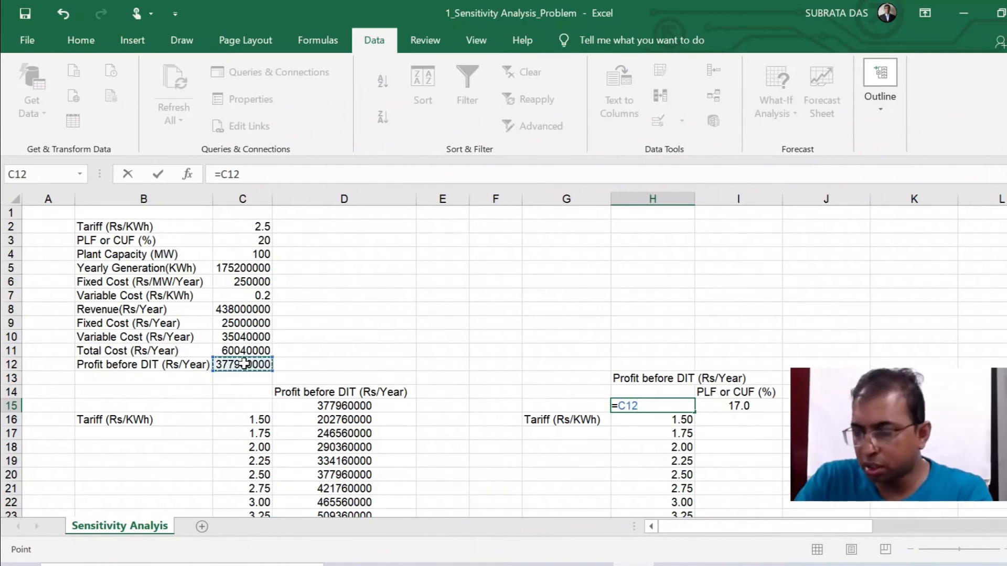
{"action": "key", "text": "Return"}
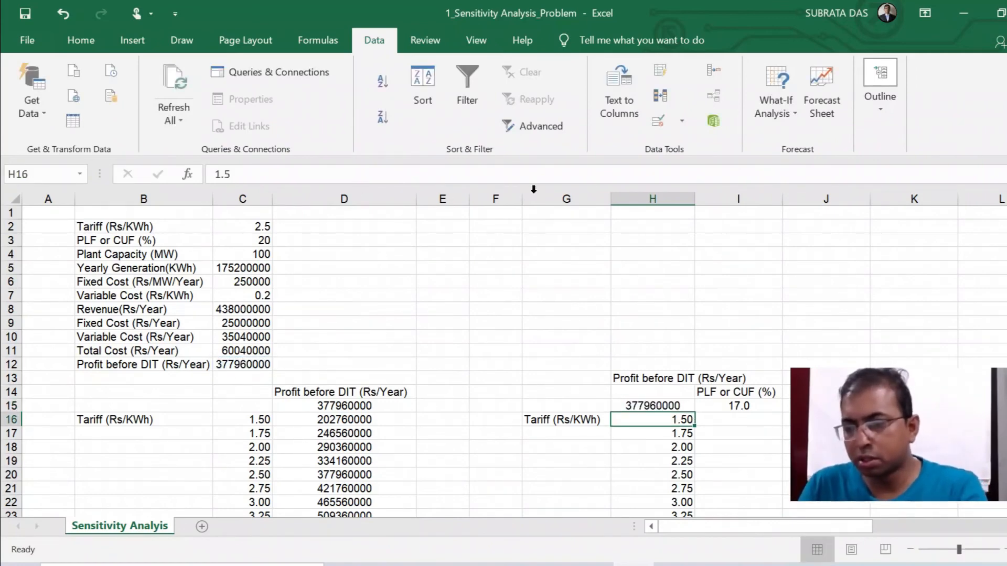
Centre the contents of column H horizontally.
{"action": "left_click", "coordinate": [652, 199]}
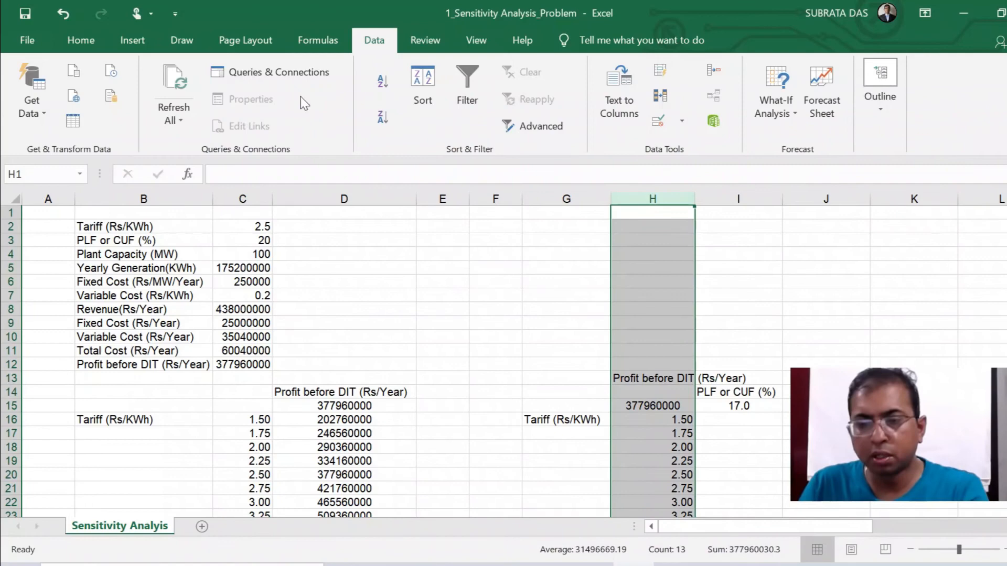
{"action": "left_click", "coordinate": [93, 47]}
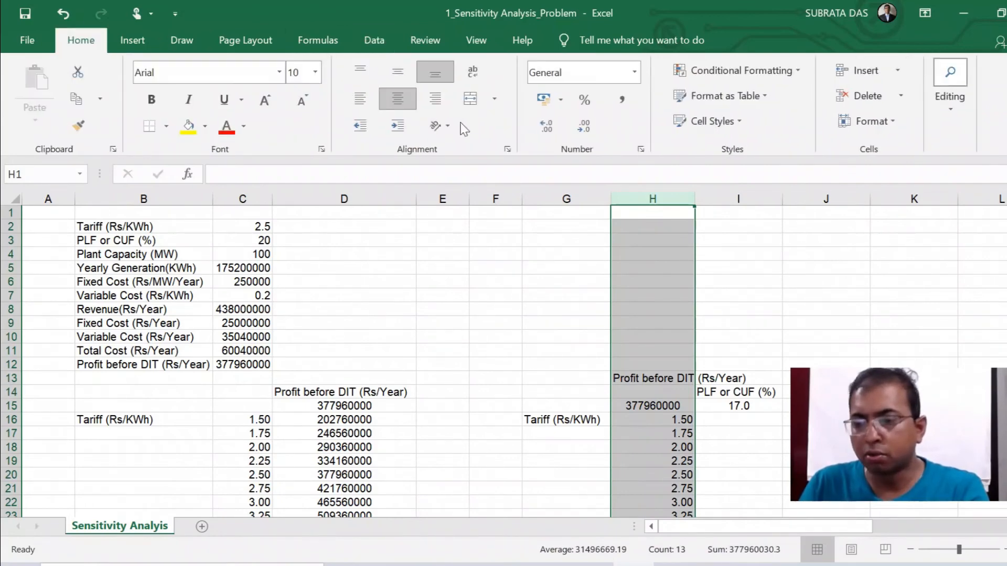
{"action": "left_click", "coordinate": [390, 94]}
Start a what-if data table on H15:S26 with the PLF or CUF value in C3 as the row input cell.
{"action": "left_click", "coordinate": [670, 405]}
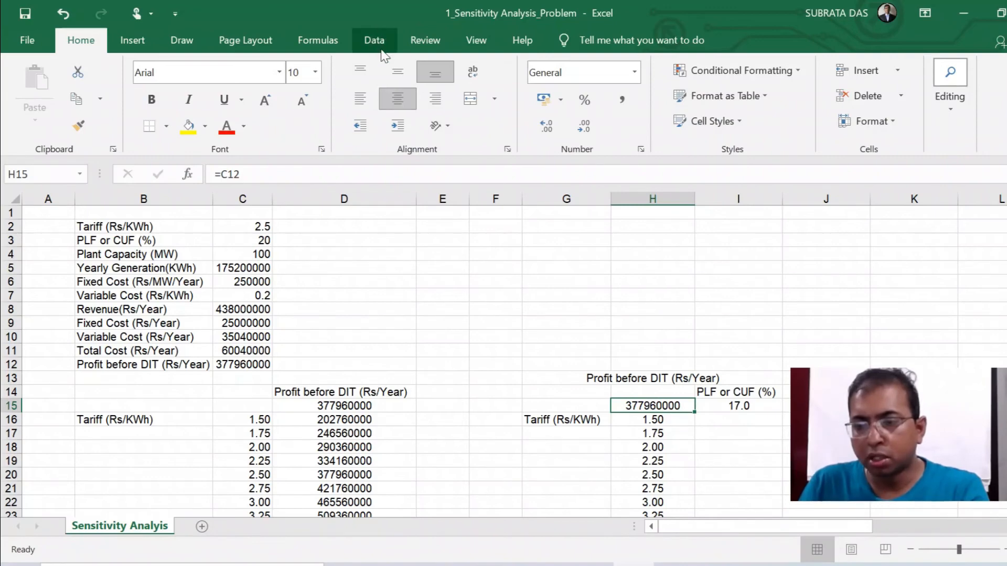
{"action": "left_click_drag", "start_coordinate": [649, 408], "coordinate": [1000, 475]}
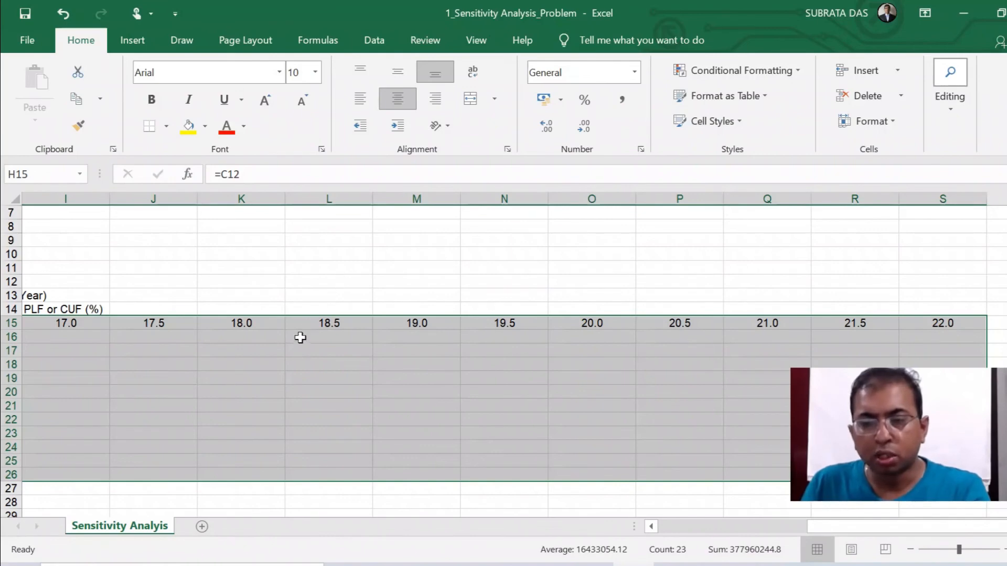
{"action": "left_click", "coordinate": [372, 42]}
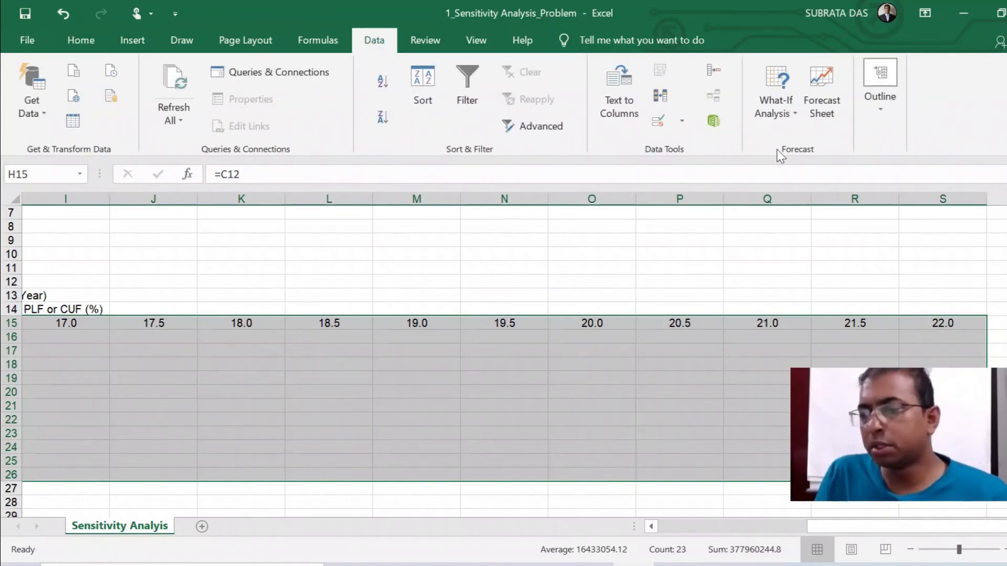
{"action": "left_click", "coordinate": [783, 125]}
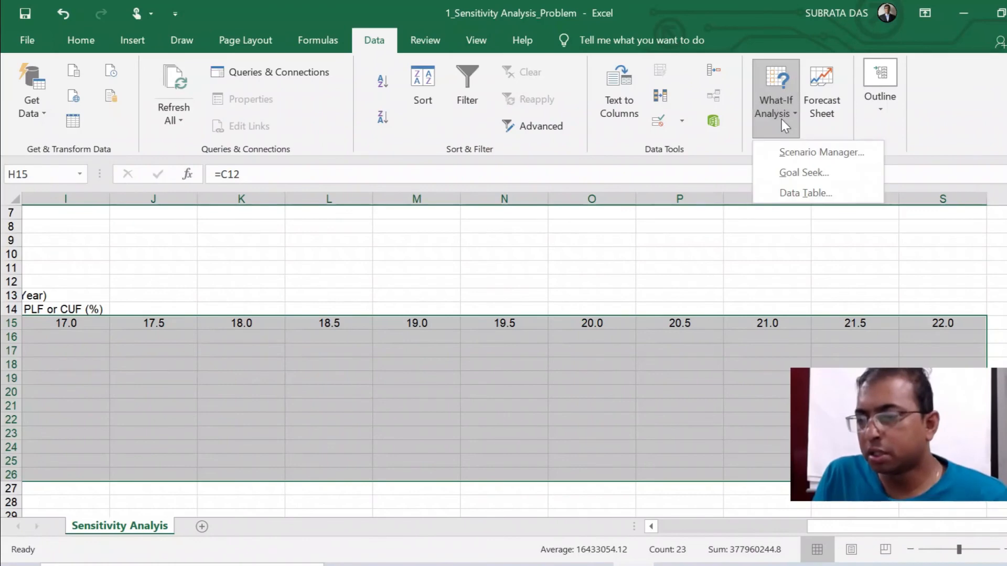
{"action": "left_click", "coordinate": [808, 192]}
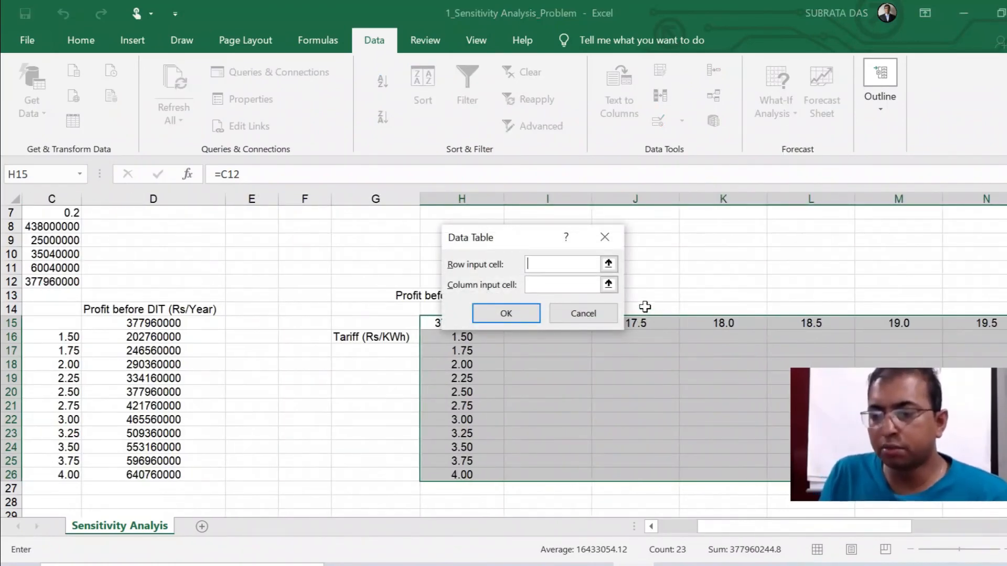
{"action": "left_click", "coordinate": [609, 263]}
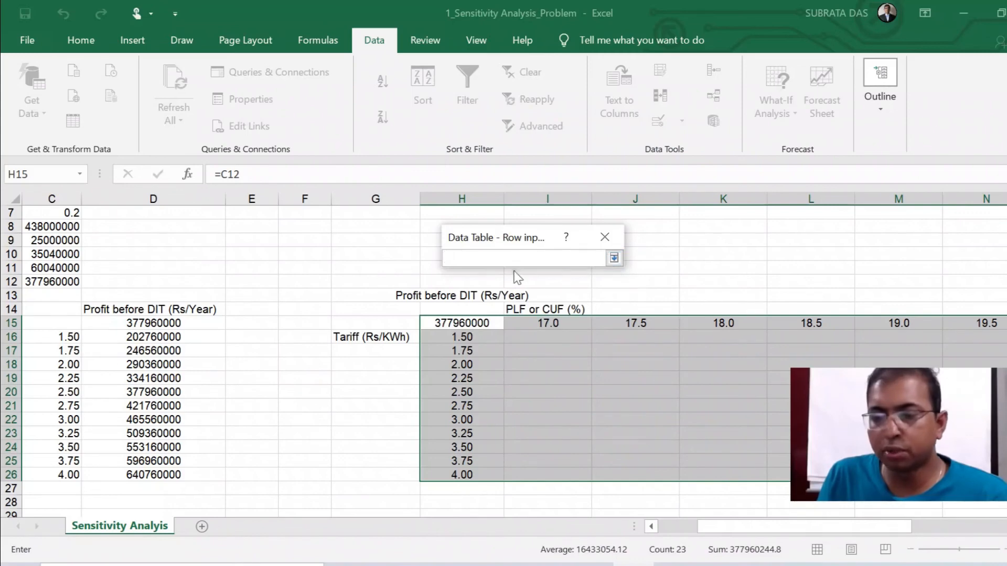
{"action": "scroll", "coordinate": [57, 229], "scroll_direction": "up", "scroll_amount": 2}
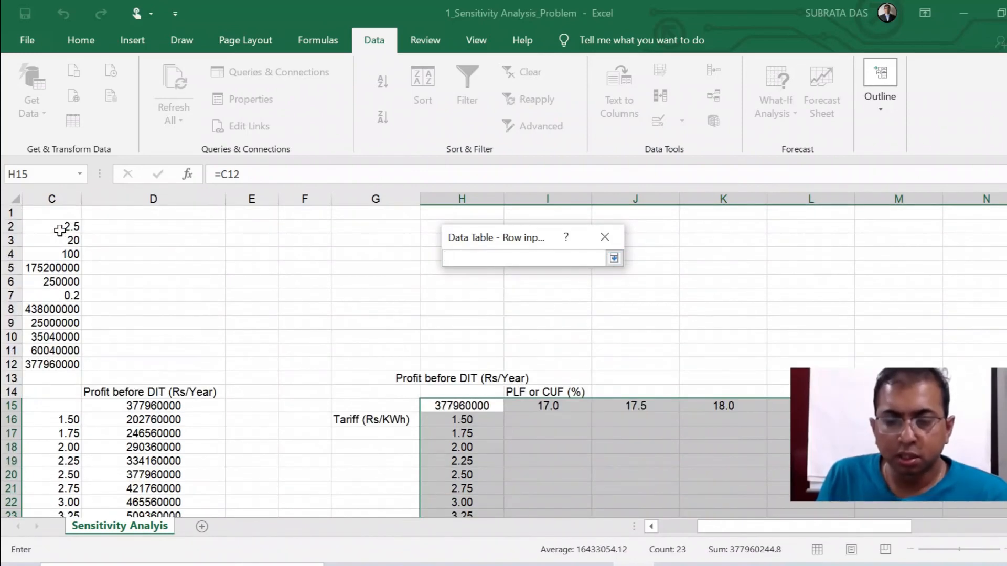
{"action": "left_click", "coordinate": [62, 241]}
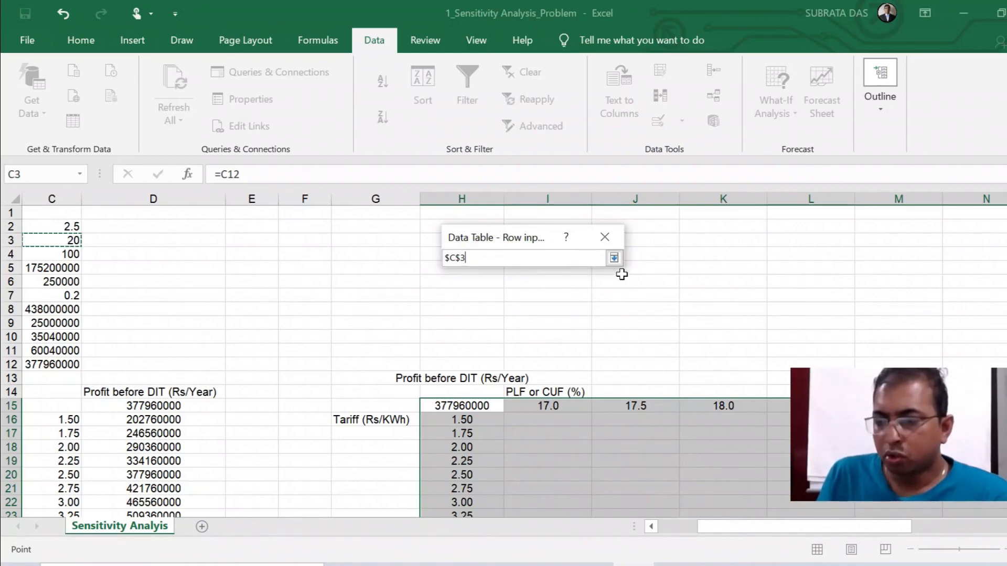
{"action": "left_click", "coordinate": [614, 258]}
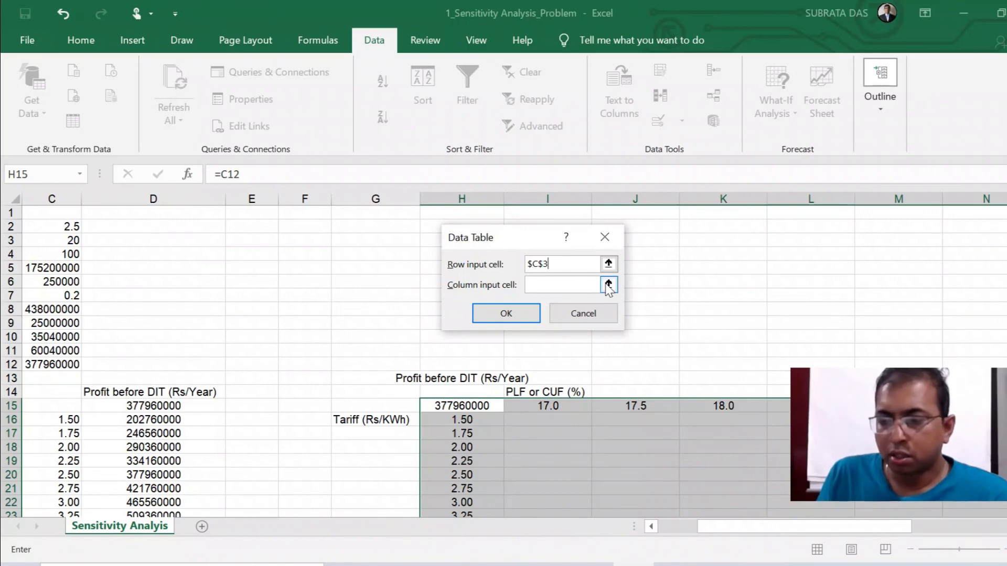
Set the tariff in C2 as the column input cell and generate the two-variable data table.
{"action": "left_click", "coordinate": [609, 285]}
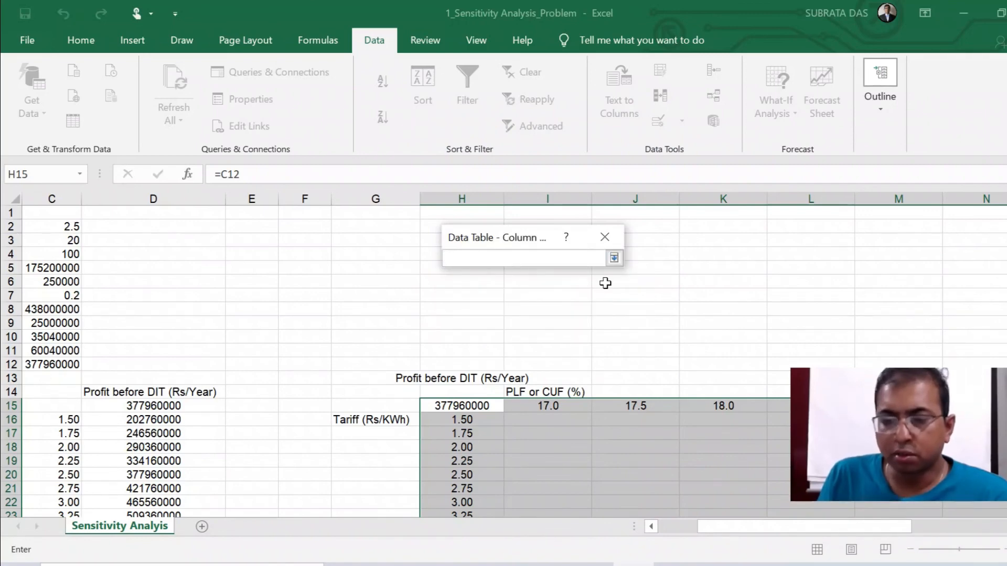
{"action": "left_click", "coordinate": [71, 227]}
{"action": "left_click", "coordinate": [614, 257]}
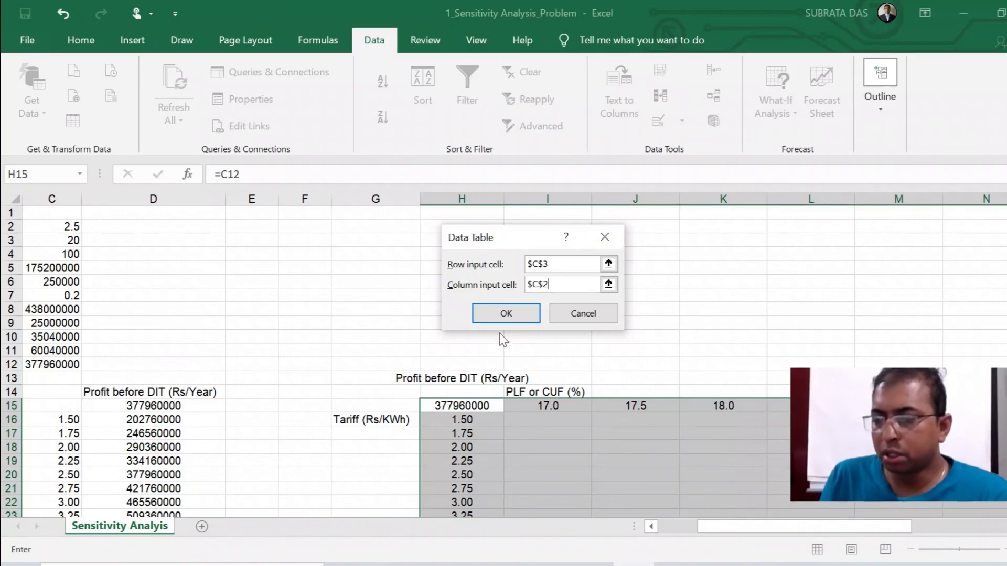
{"action": "left_click", "coordinate": [505, 314]}
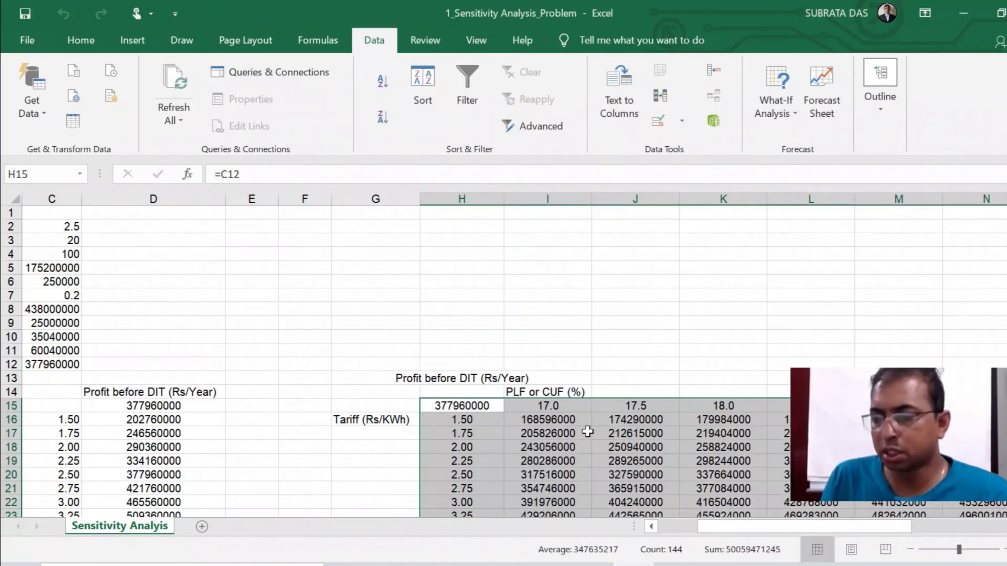
Compare the one-variable profit results in D16:D26 with the two-variable table's tariffs, PLF values and profits in I16:S26.
{"action": "scroll", "coordinate": [483, 351], "scroll_direction": "down", "scroll_amount": 3}
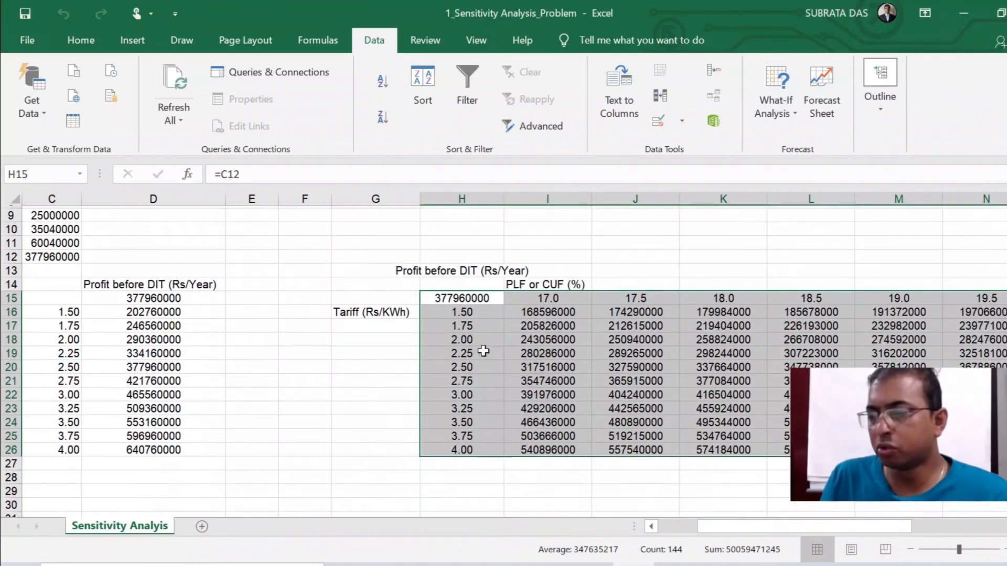
{"action": "scroll", "coordinate": [483, 352], "scroll_direction": "down", "scroll_amount": 1}
{"action": "left_click_drag", "start_coordinate": [766, 524], "coordinate": [700, 508]}
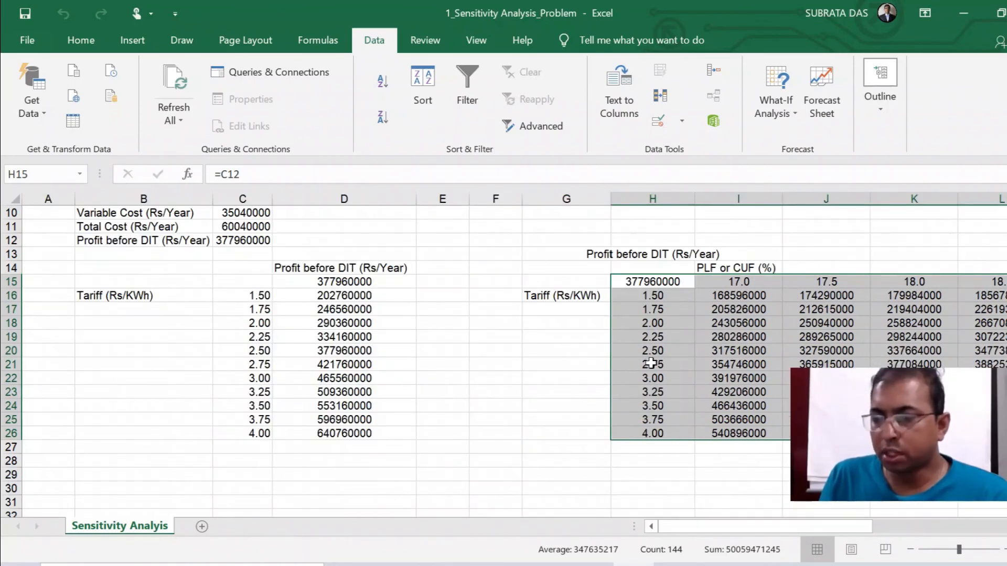
{"action": "left_click", "coordinate": [534, 367]}
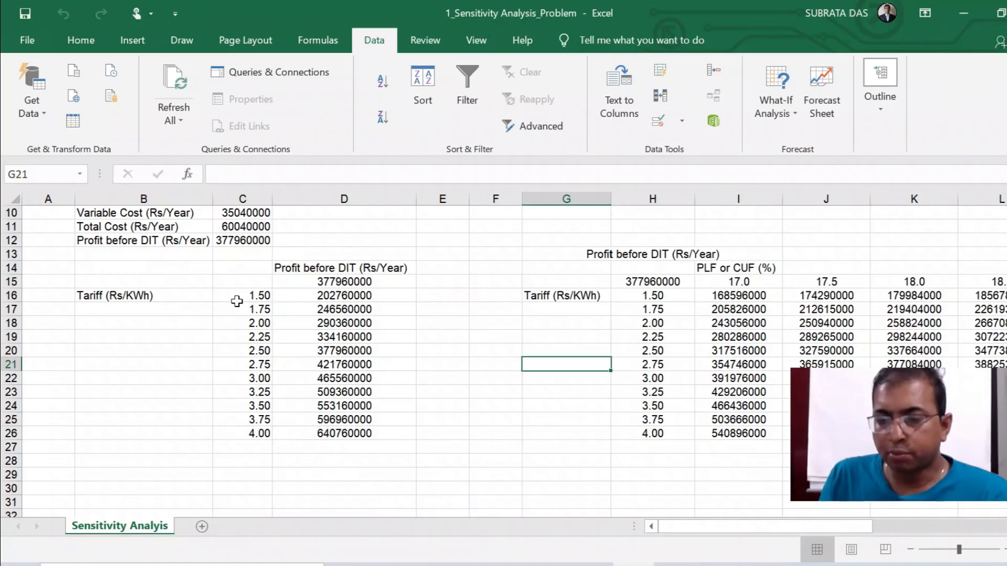
{"action": "left_click_drag", "start_coordinate": [332, 358], "coordinate": [332, 433]}
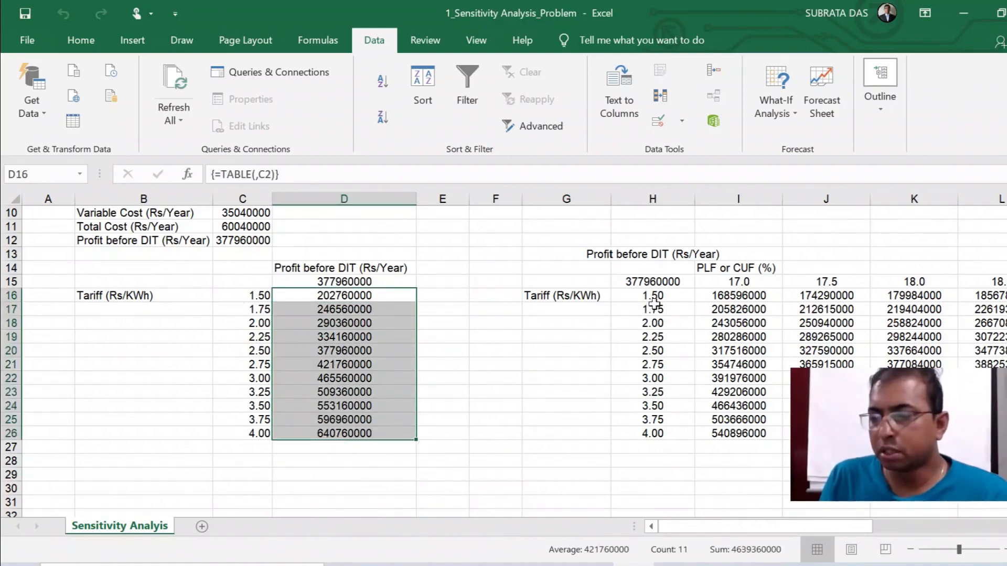
{"action": "left_click_drag", "start_coordinate": [655, 300], "coordinate": [653, 419]}
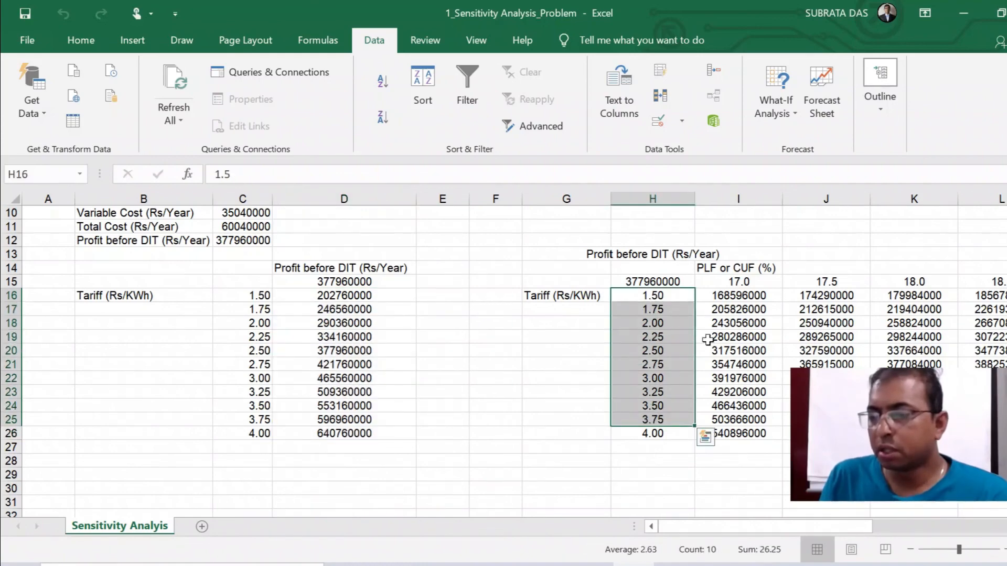
{"action": "left_click_drag", "start_coordinate": [743, 278], "coordinate": [787, 268]}
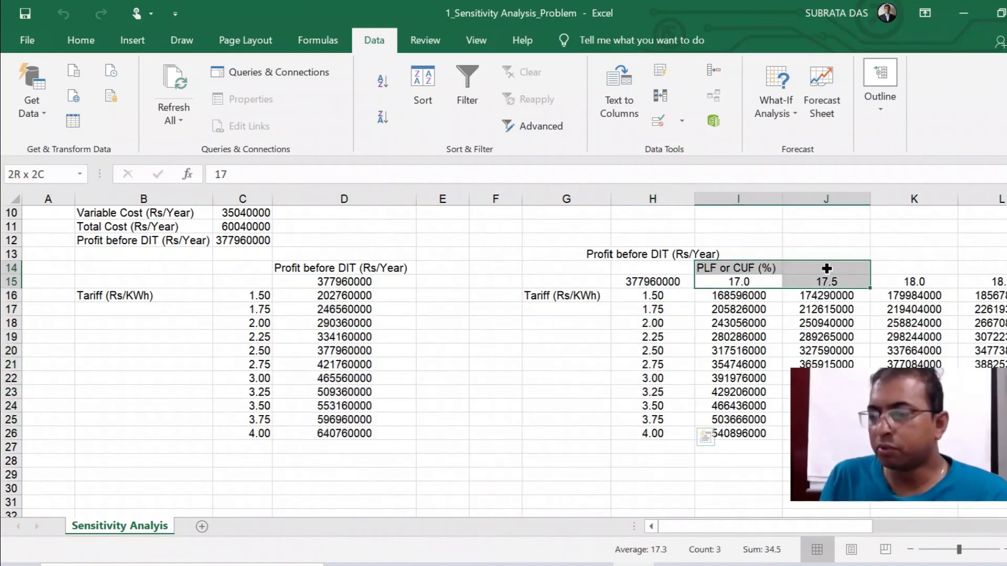
{"action": "left_click_drag", "start_coordinate": [736, 296], "coordinate": [999, 434]}
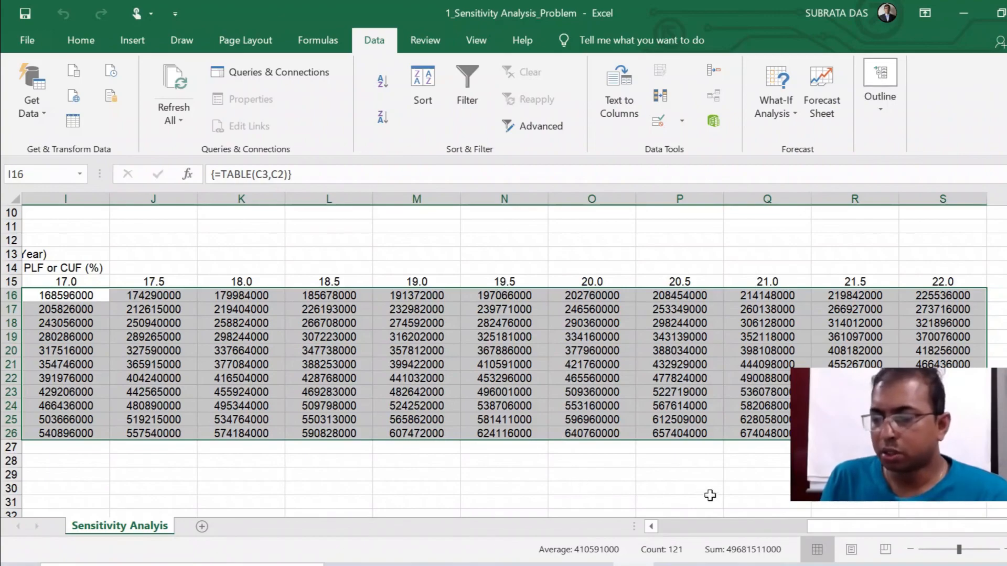